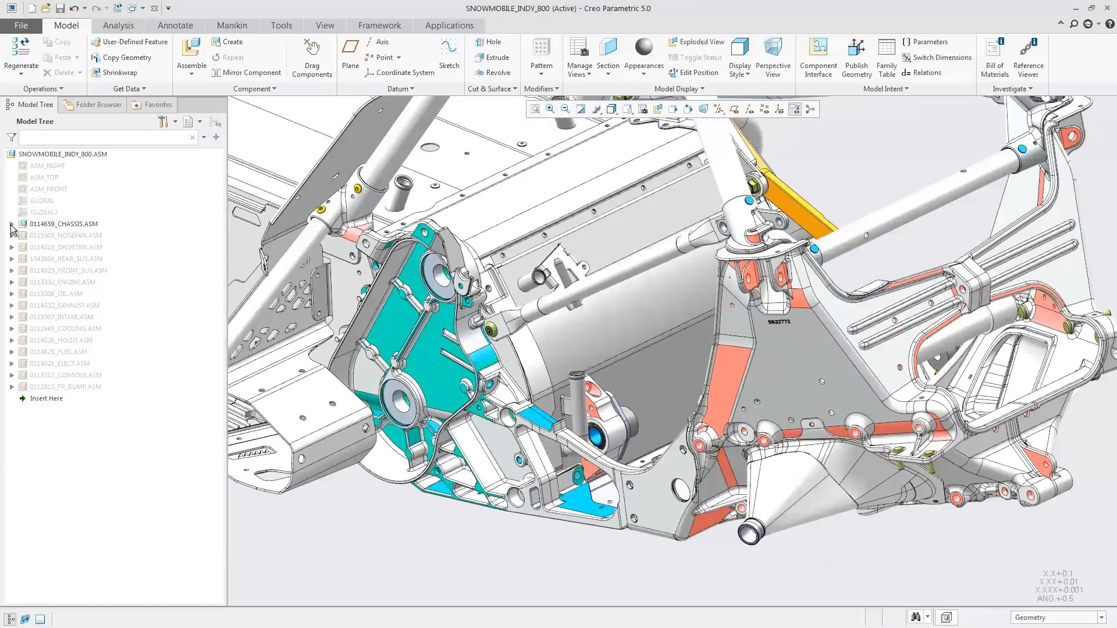
- Hide the LOCAL_GROUP group inside the 0114659_CHASSIS.ASM subassembly
click(12, 224)
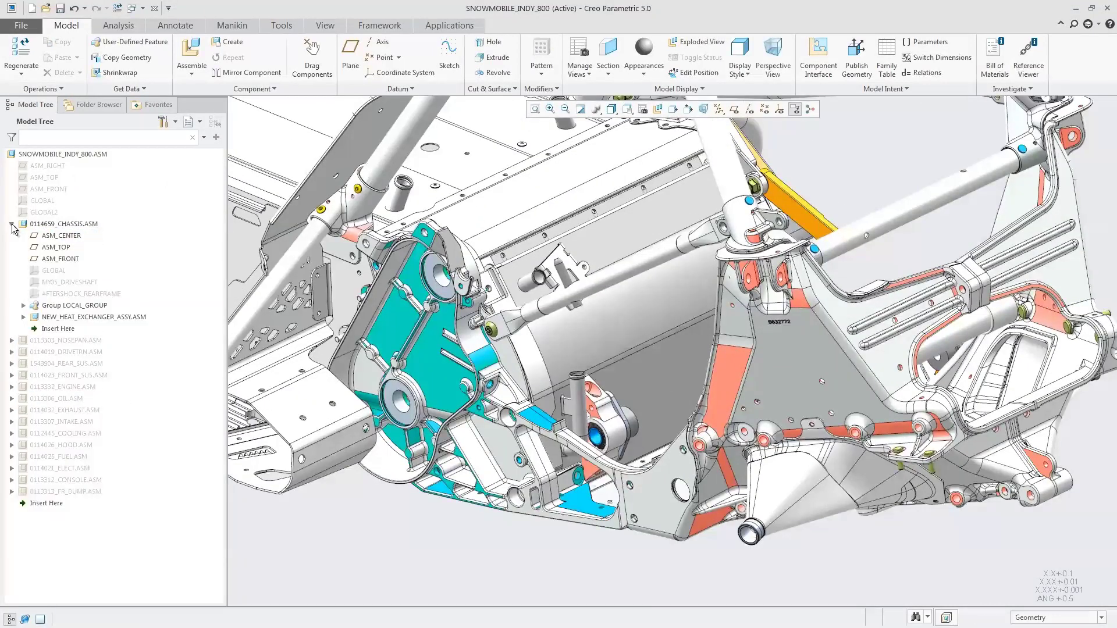
click(96, 307)
click(116, 263)
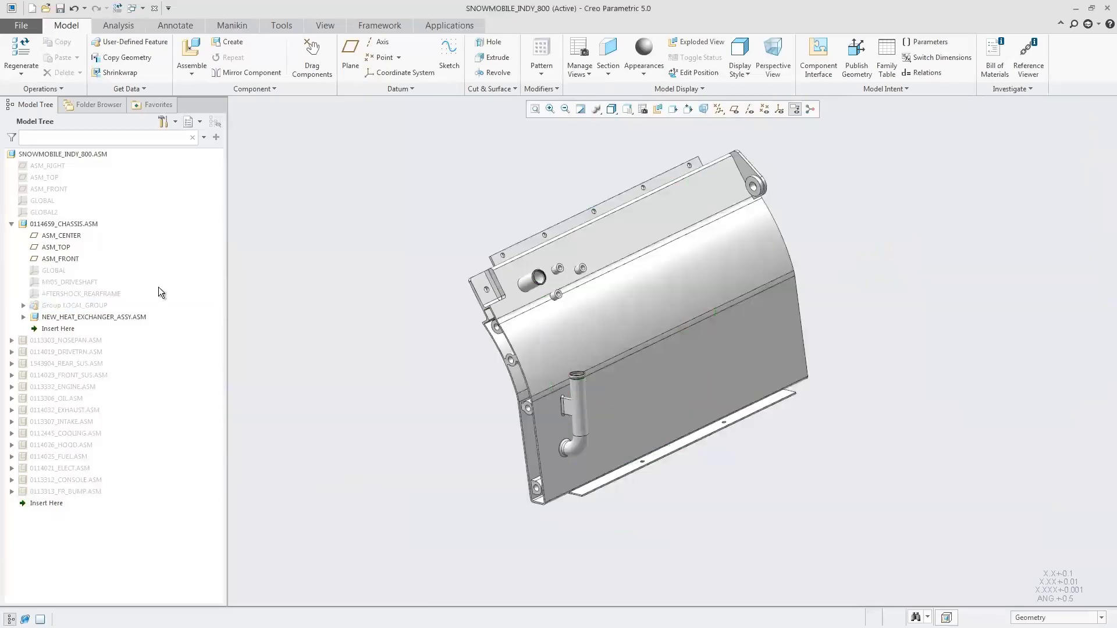
- Open NEW_HEAT_EXCHANGER_ASSY.ASM on its own and view the heat exchanger from its ribbed and pipe sides
click(133, 317)
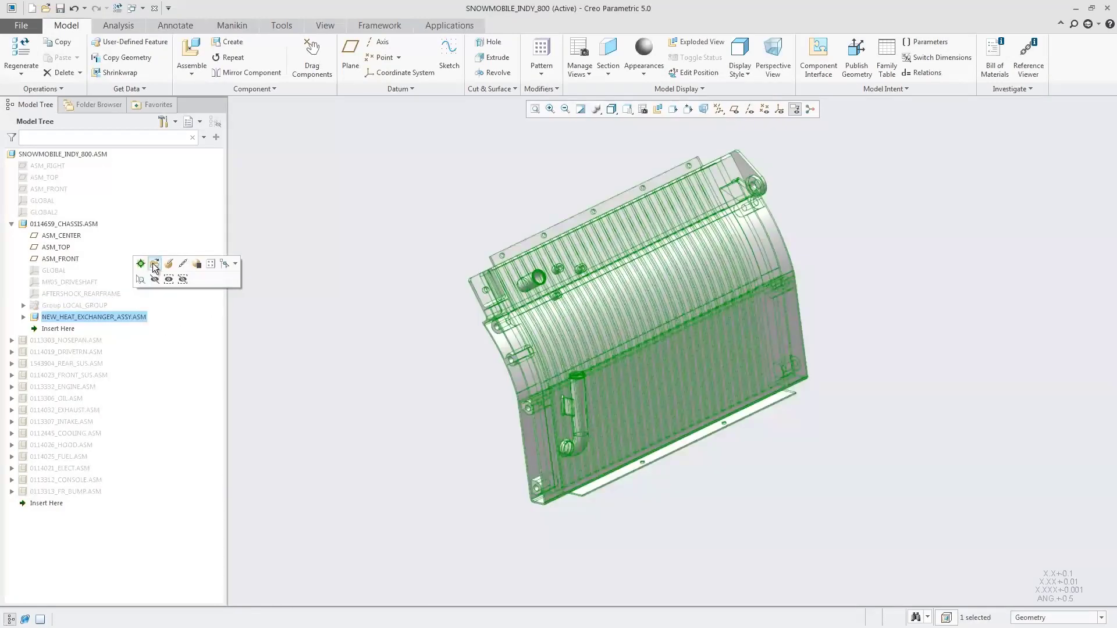
click(153, 262)
middle_drag(284, 318, 284, 317)
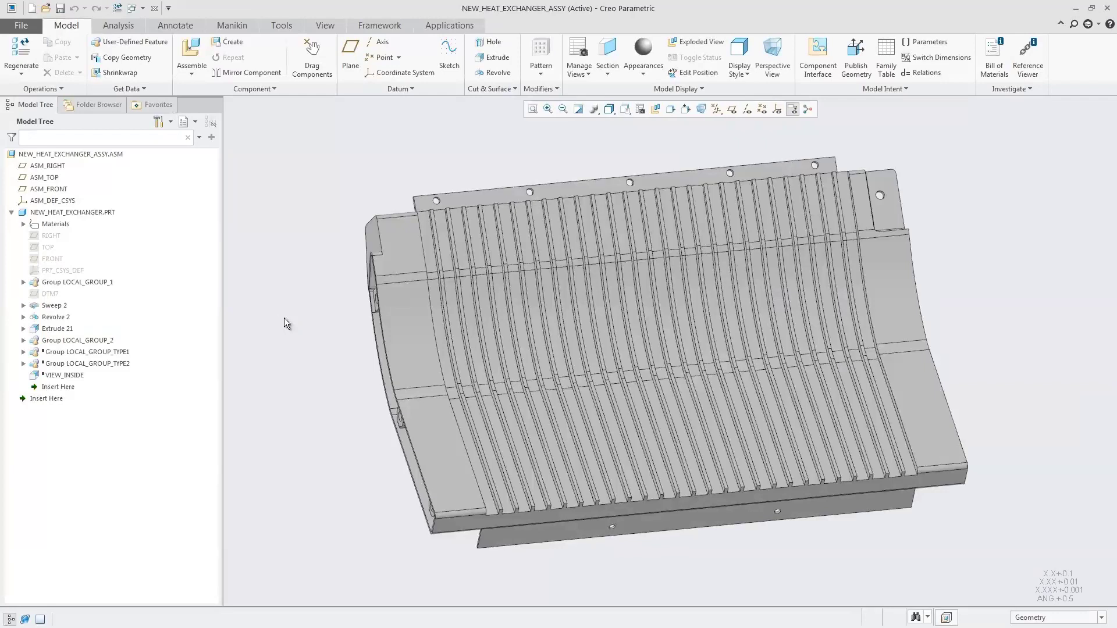
key(v)
key(b)
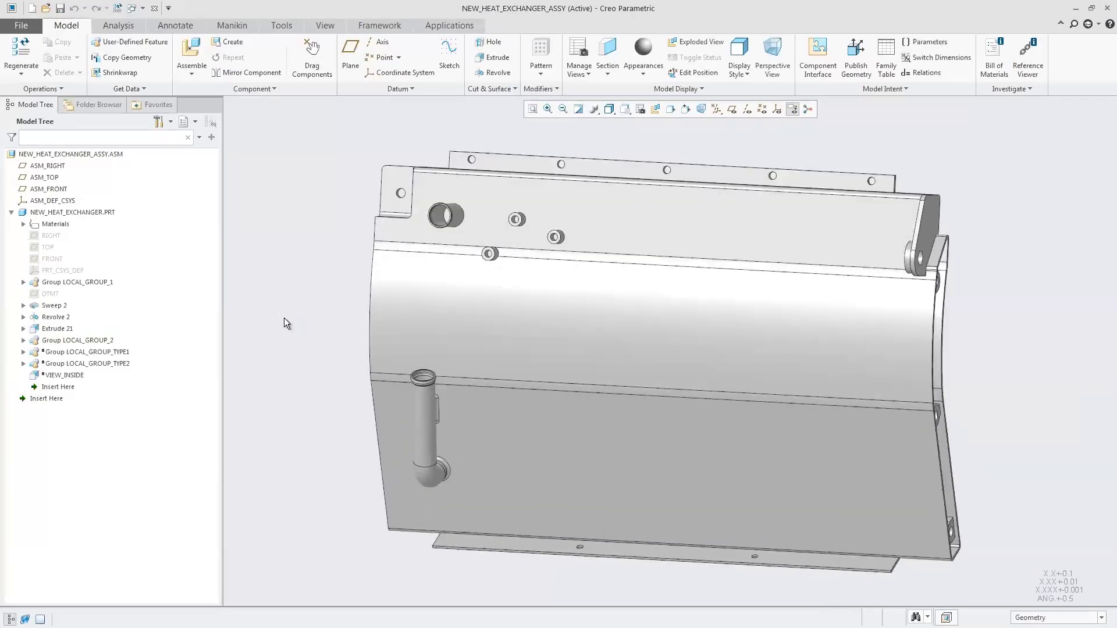
- Resume the suppressed LOCAL_GROUP_TYPE1 group and VIEW_INSIDE feature in NEW_HEAT_EXCHANGER.PRT
click(123, 352)
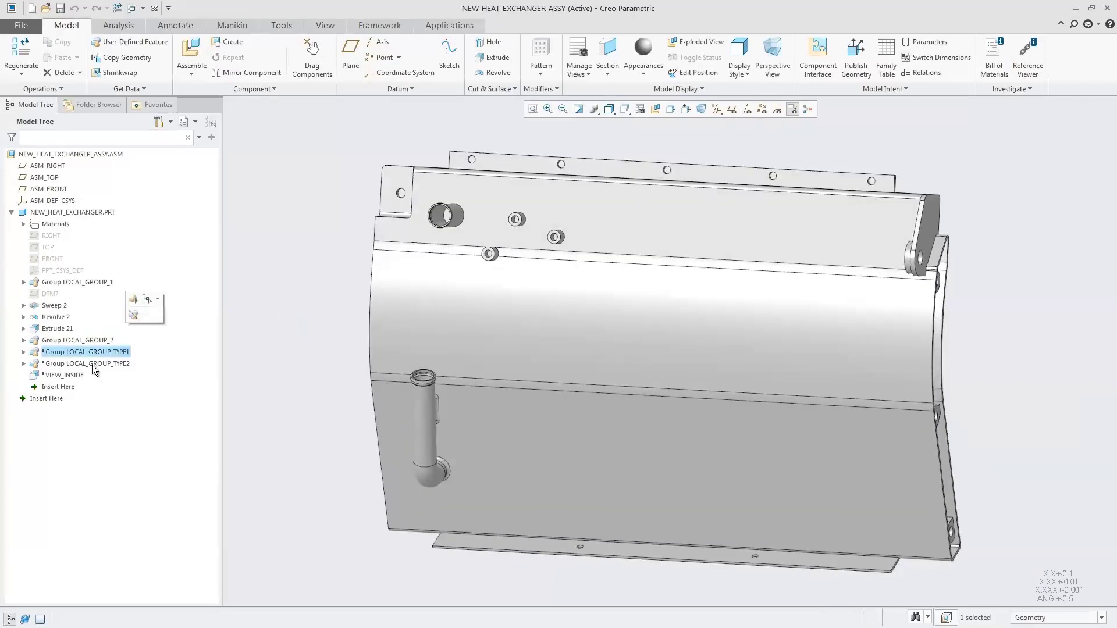
ctrl+click(79, 376)
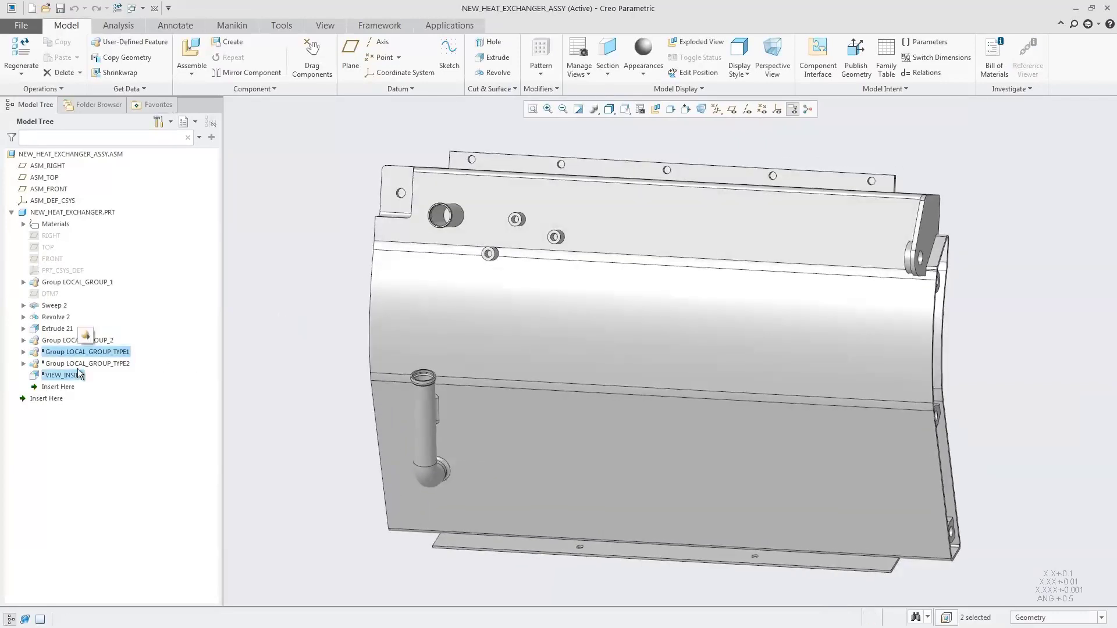
click(296, 368)
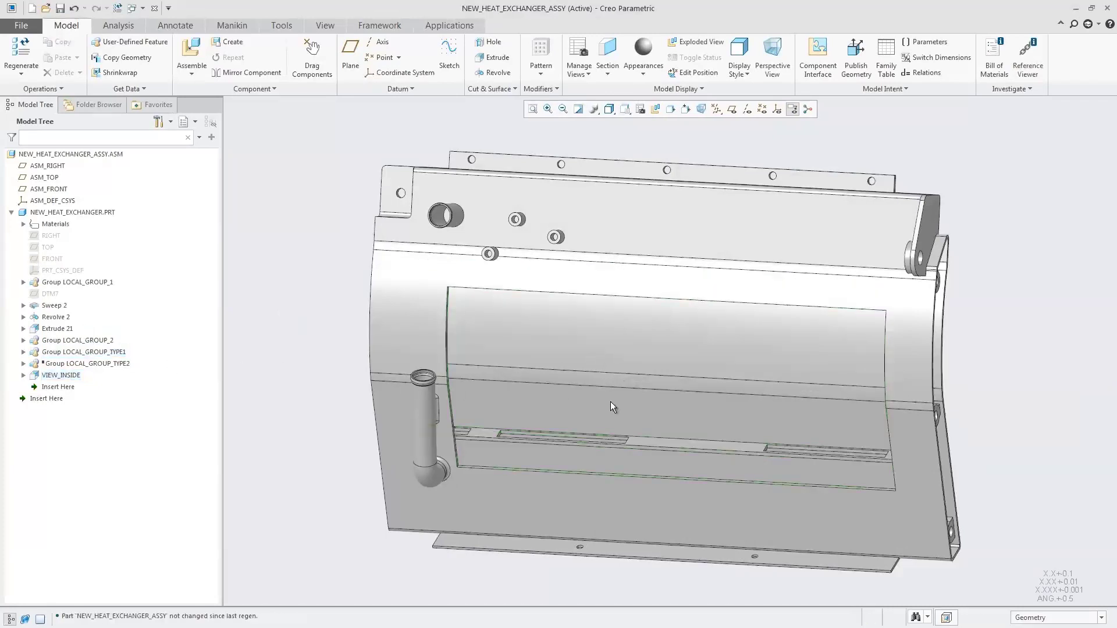
- Suppress the VIEW_INSIDE cut to close the window in the heat exchanger wall
click(75, 375)
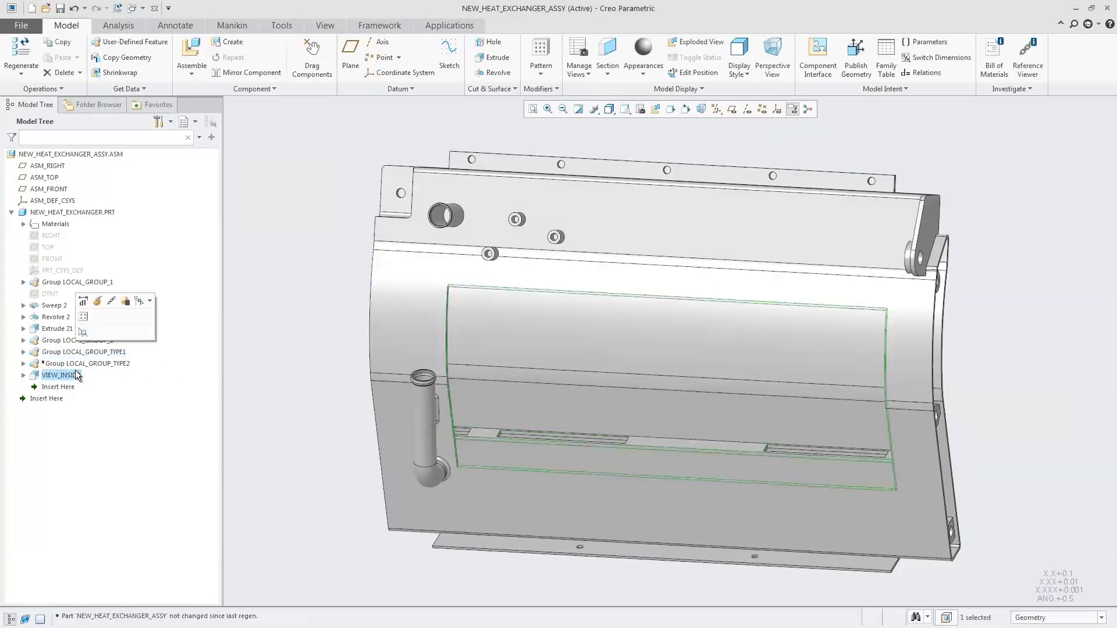
click(126, 300)
click(514, 332)
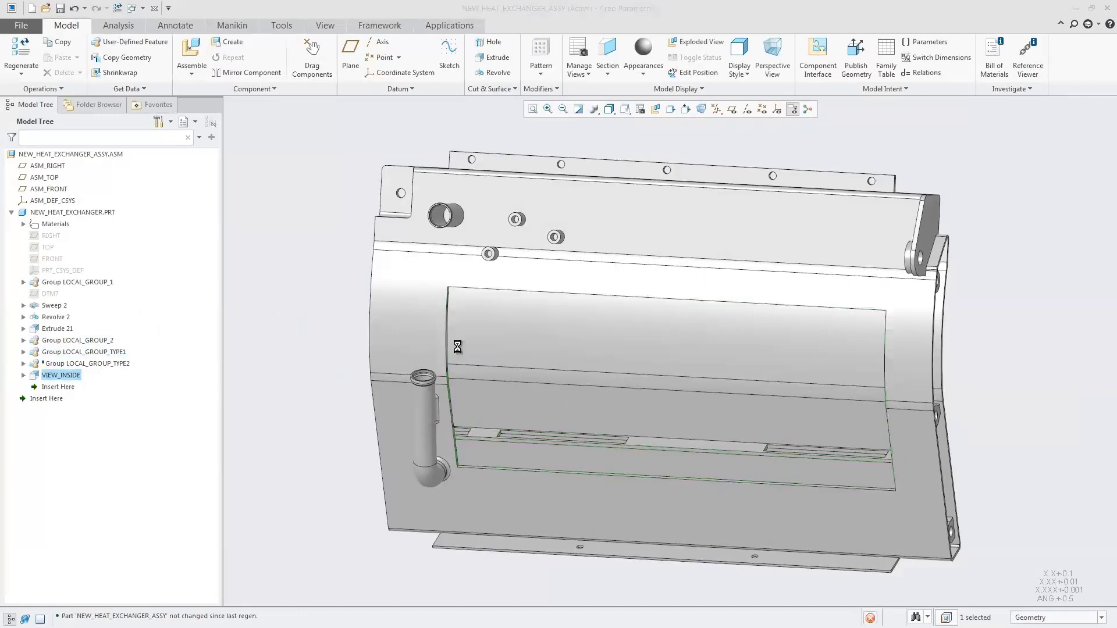
click(332, 367)
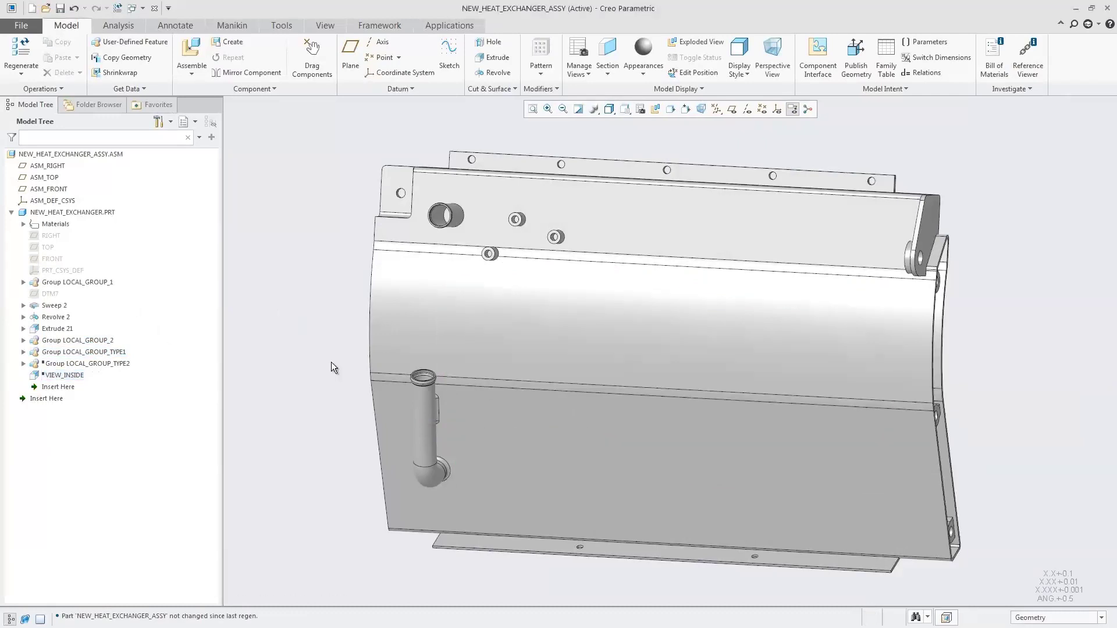
- Start Flow Analysis for the heat exchanger assembly and create a new project
click(449, 25)
click(363, 56)
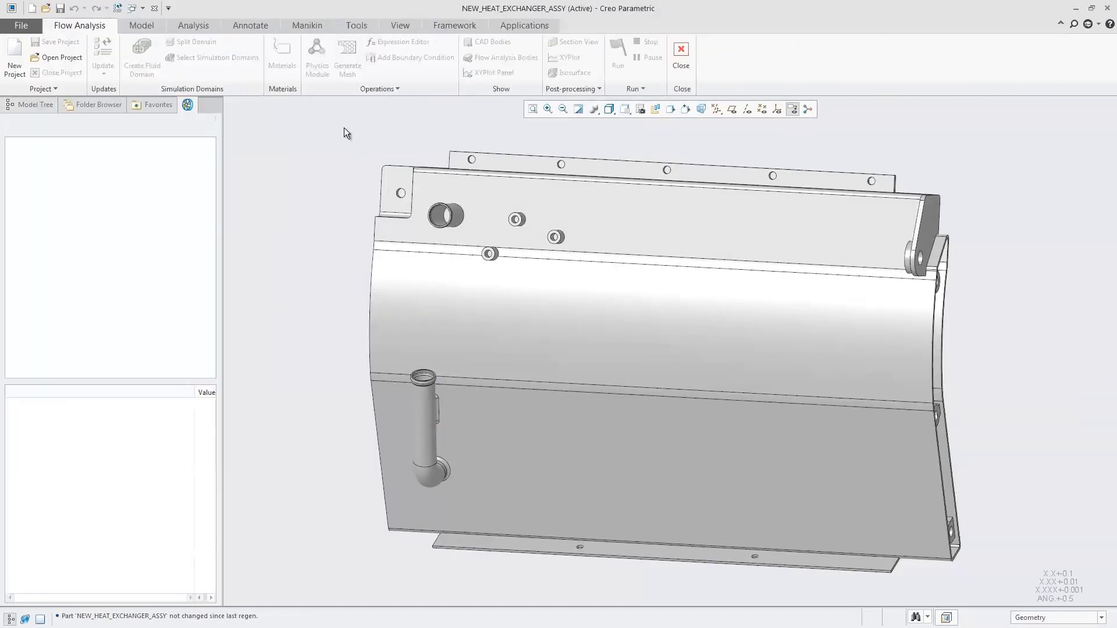
click(15, 53)
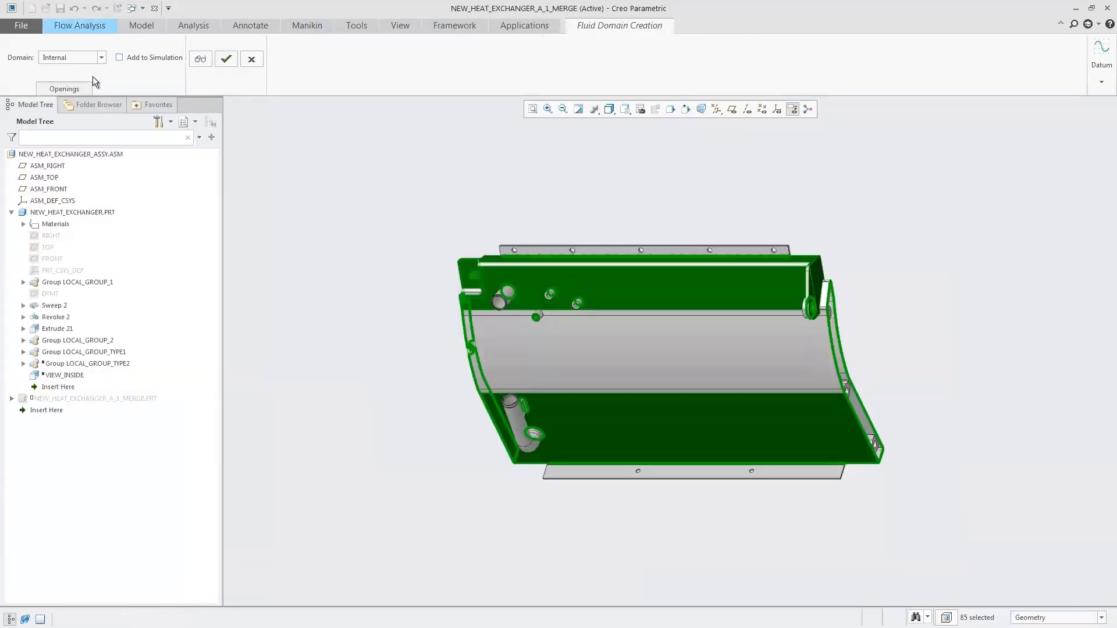
- Create the internal fluid domain, replacing the preselected opening faces with the end rims of the upper and lower pipes
click(64, 88)
right_click(1026, 396)
click(1049, 403)
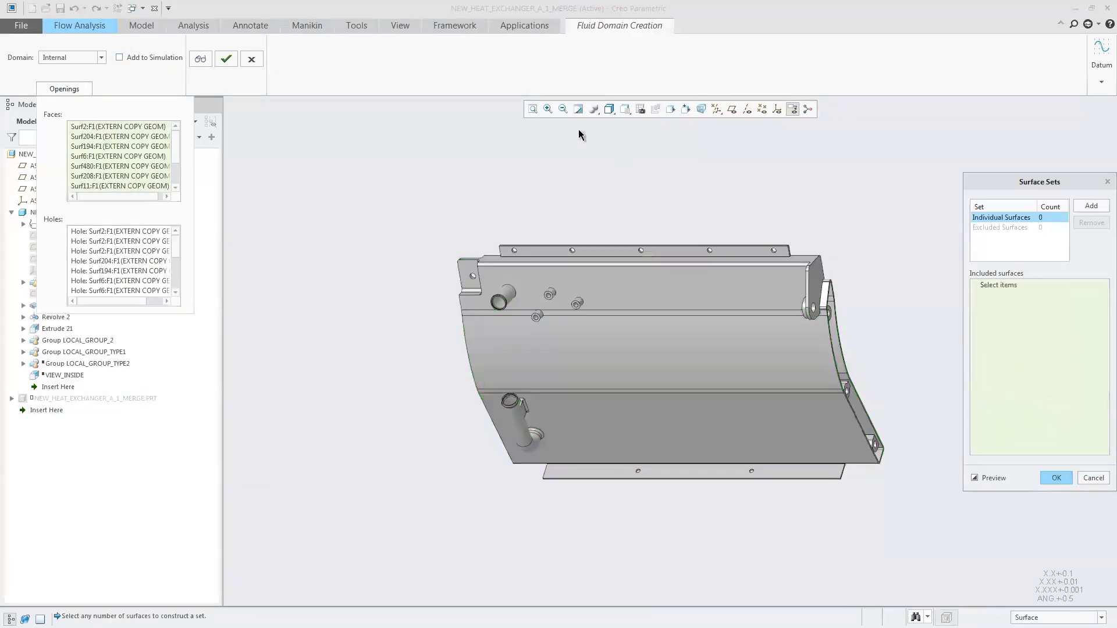
click(547, 109)
click(429, 285)
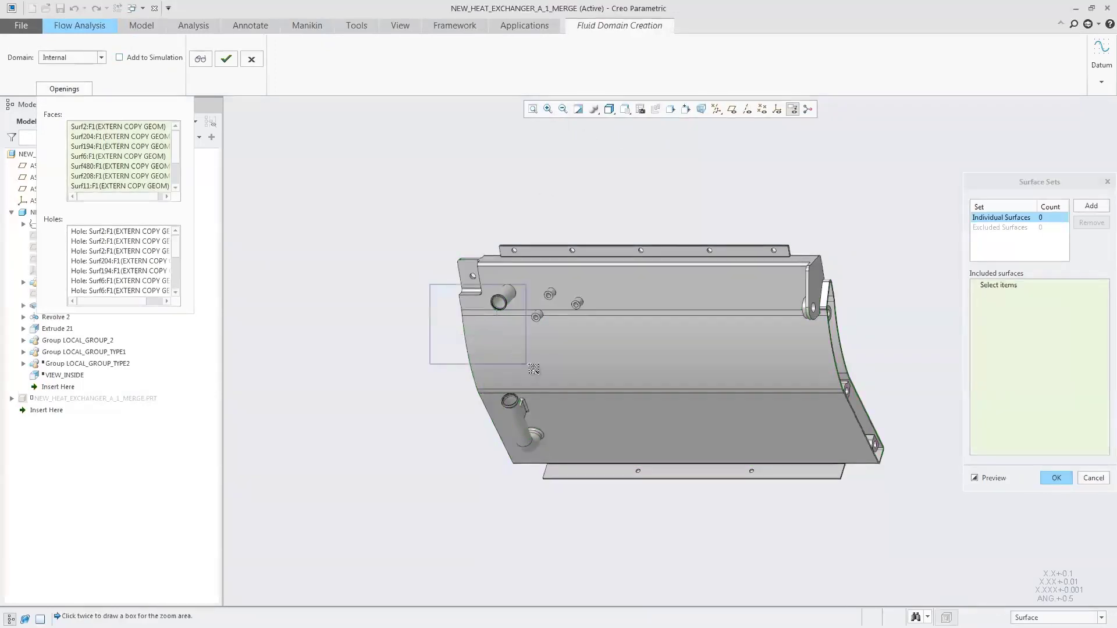
click(555, 410)
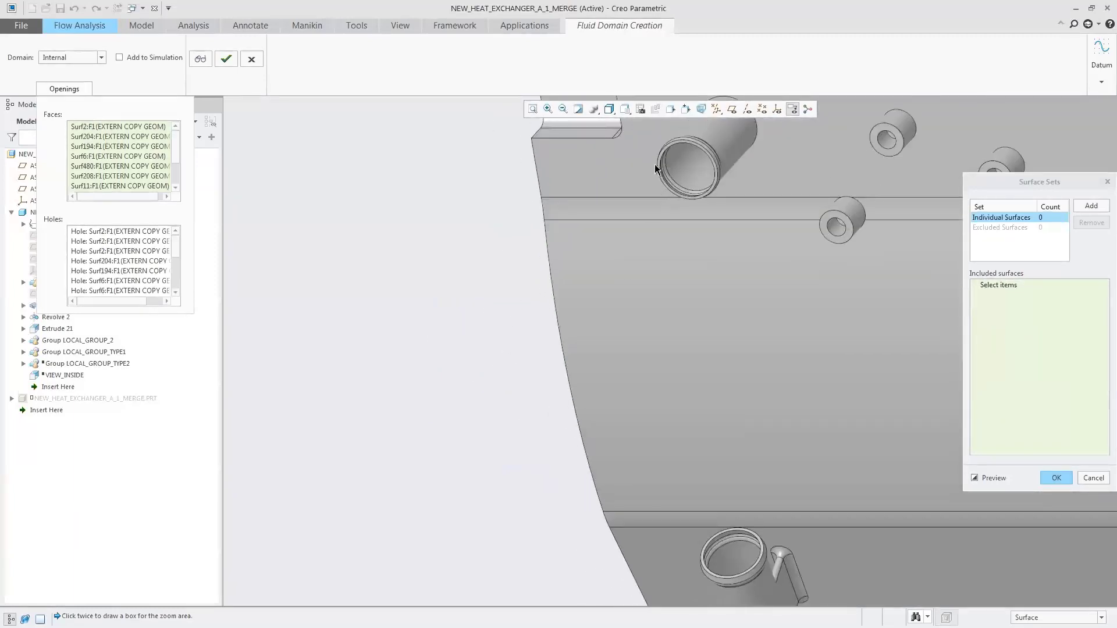
click(662, 161)
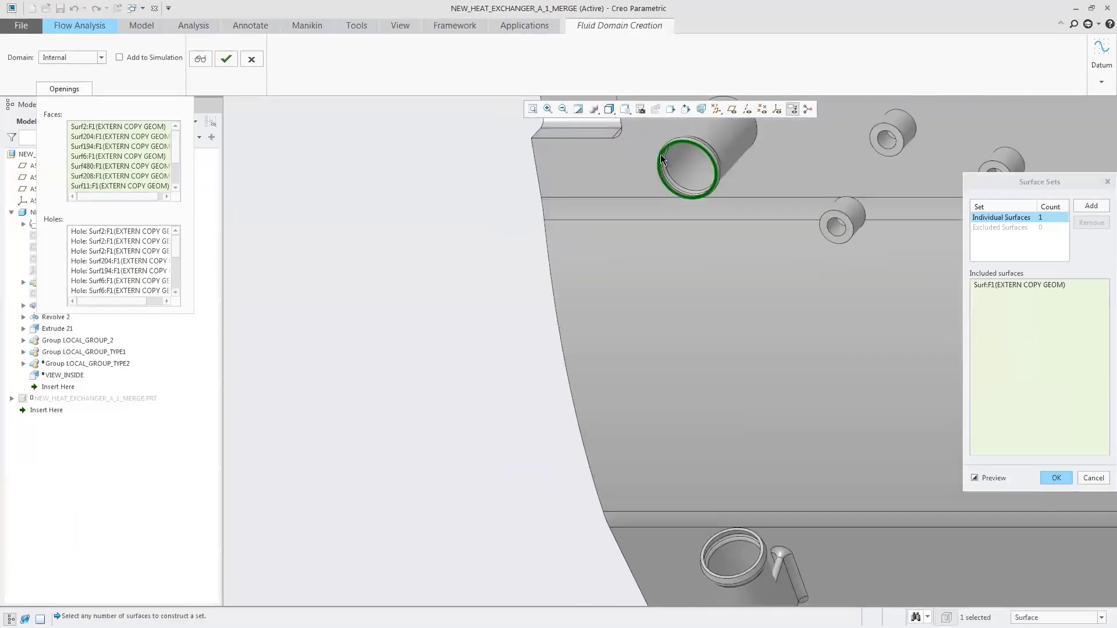
ctrl+click(758, 537)
click(1056, 477)
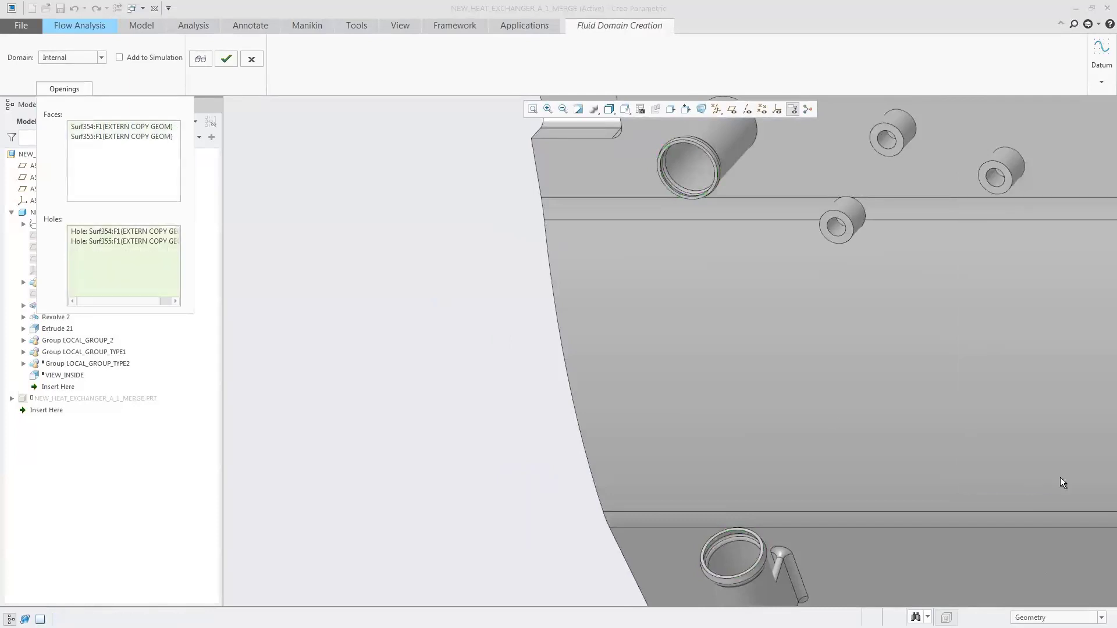
click(533, 109)
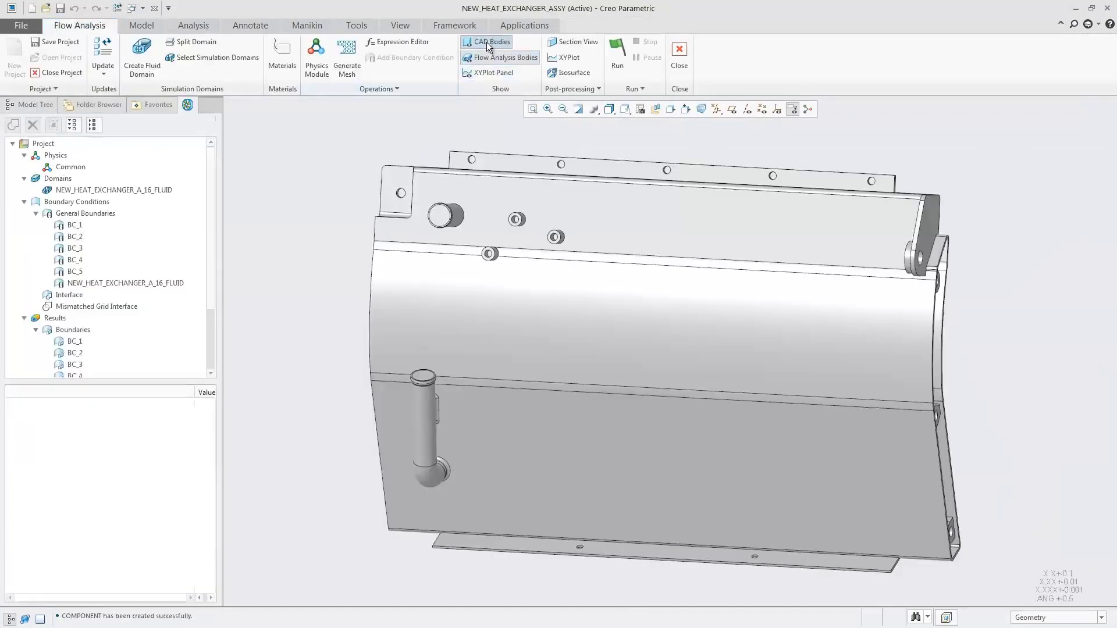
- Hide the CAD bodies to inspect the fluid domain, and add NEW_HEAT_EXCHANGER.PRT to the simulation as a solid component
click(486, 42)
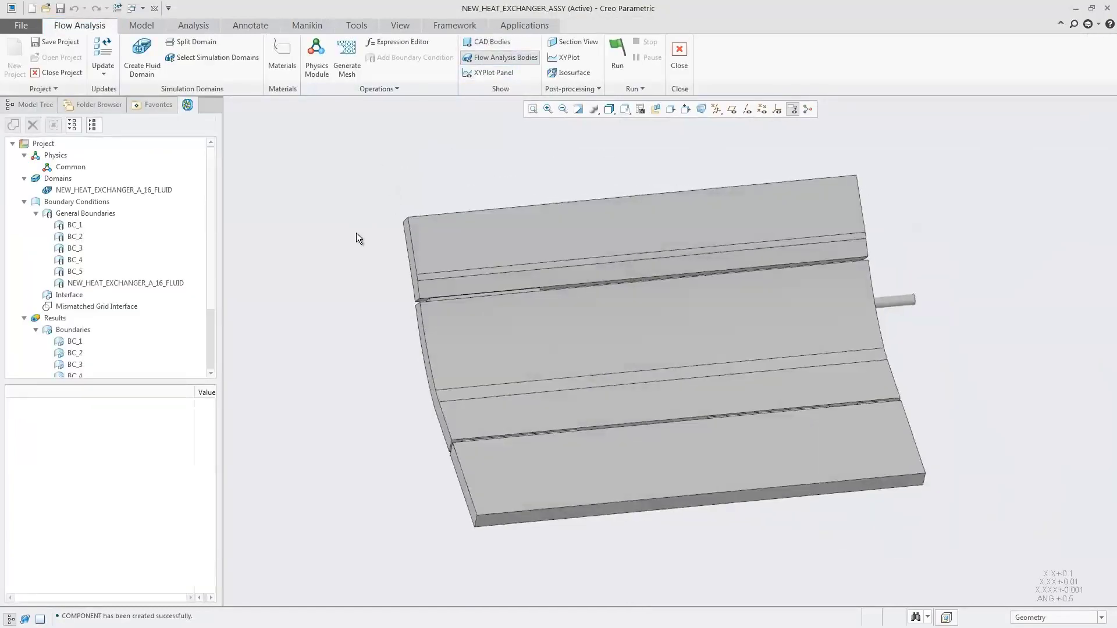
middle_drag(356, 233, 356, 232)
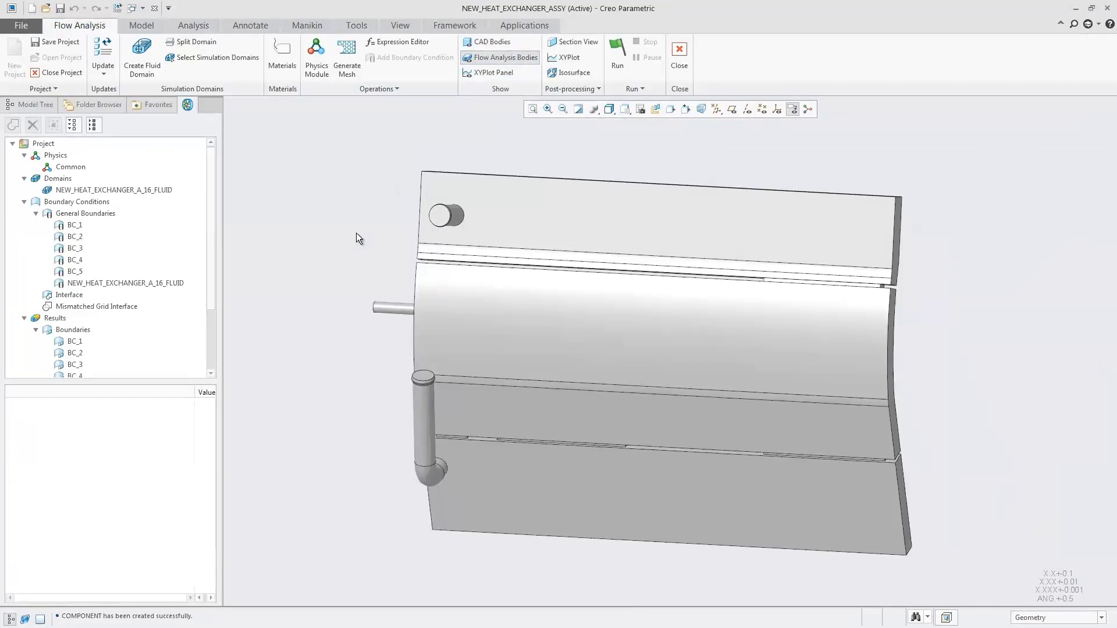
click(225, 57)
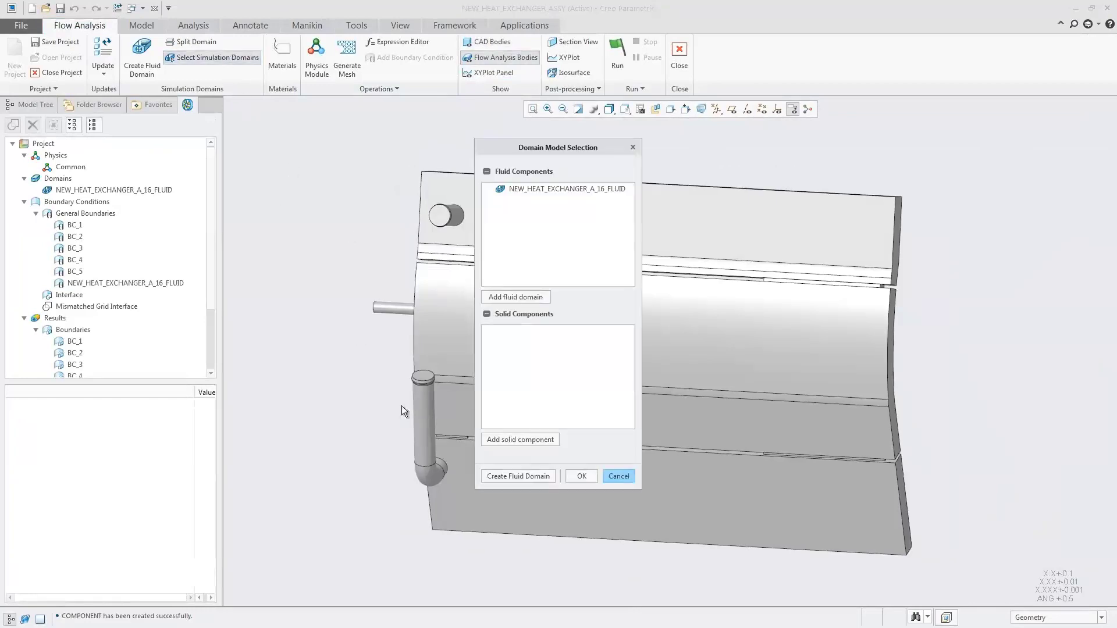
click(508, 440)
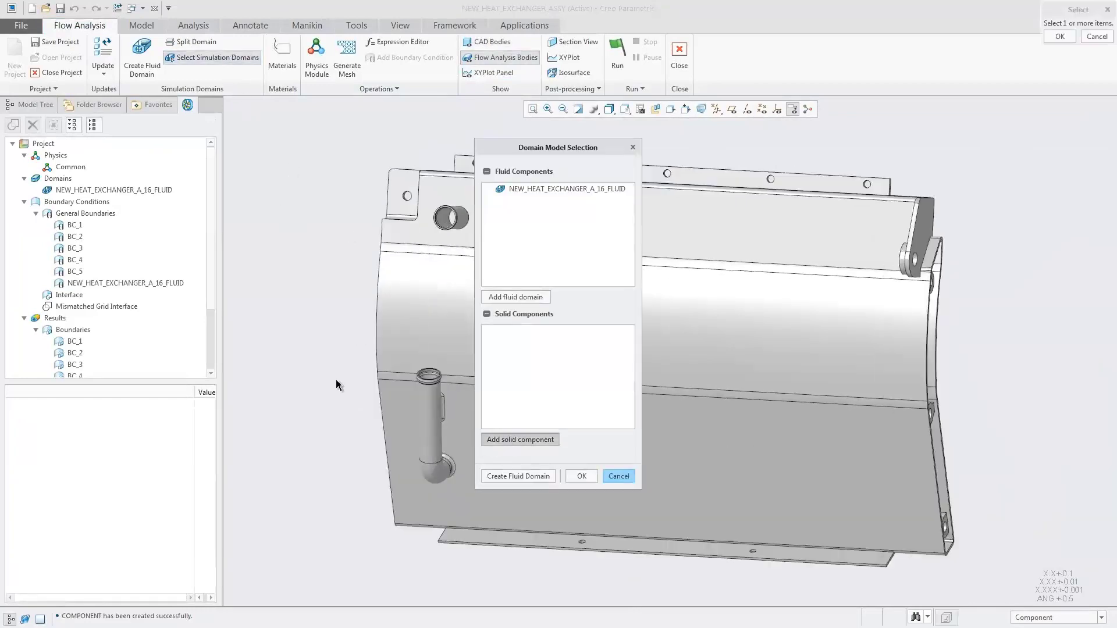
click(22, 105)
click(74, 212)
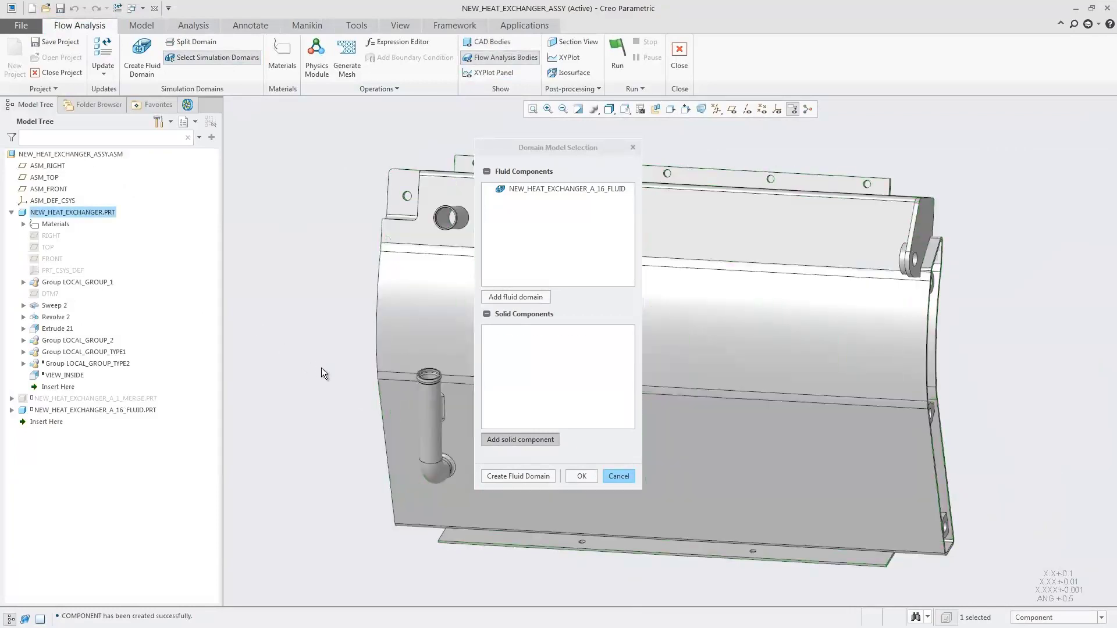
click(581, 476)
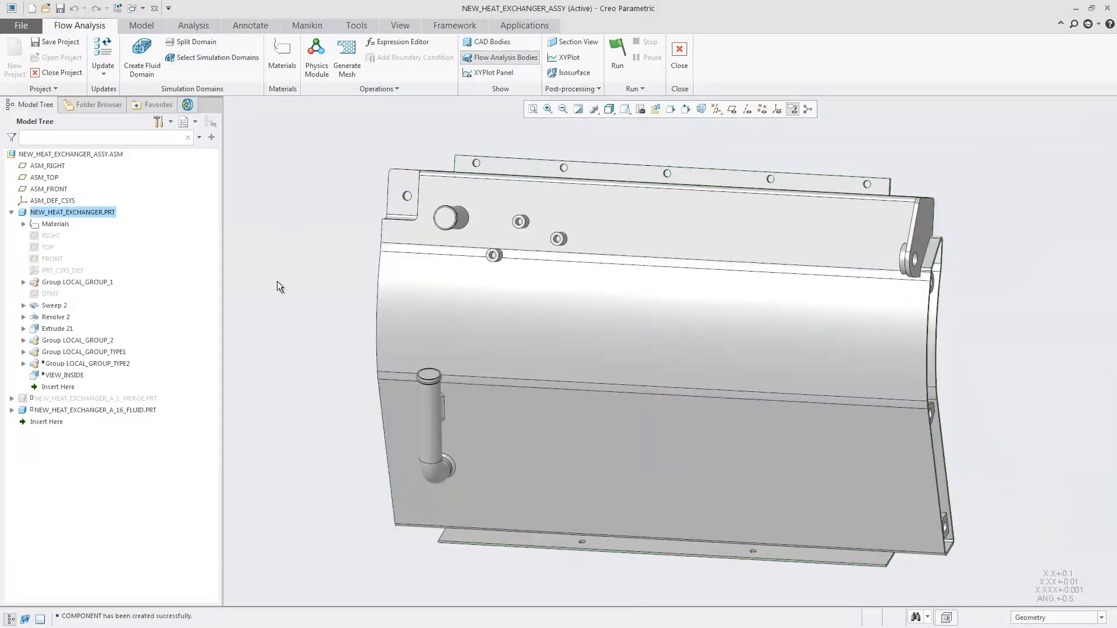
- Assign water as the material of the NEW_HEAT_EXCHANGER_A_16_FLUID domain
click(186, 106)
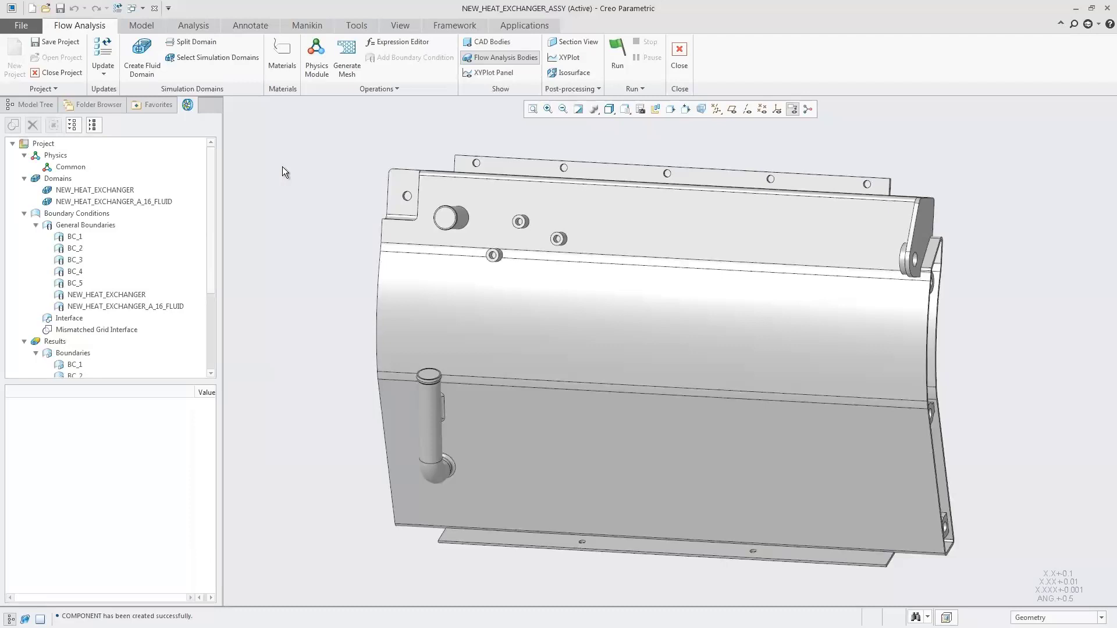
click(282, 56)
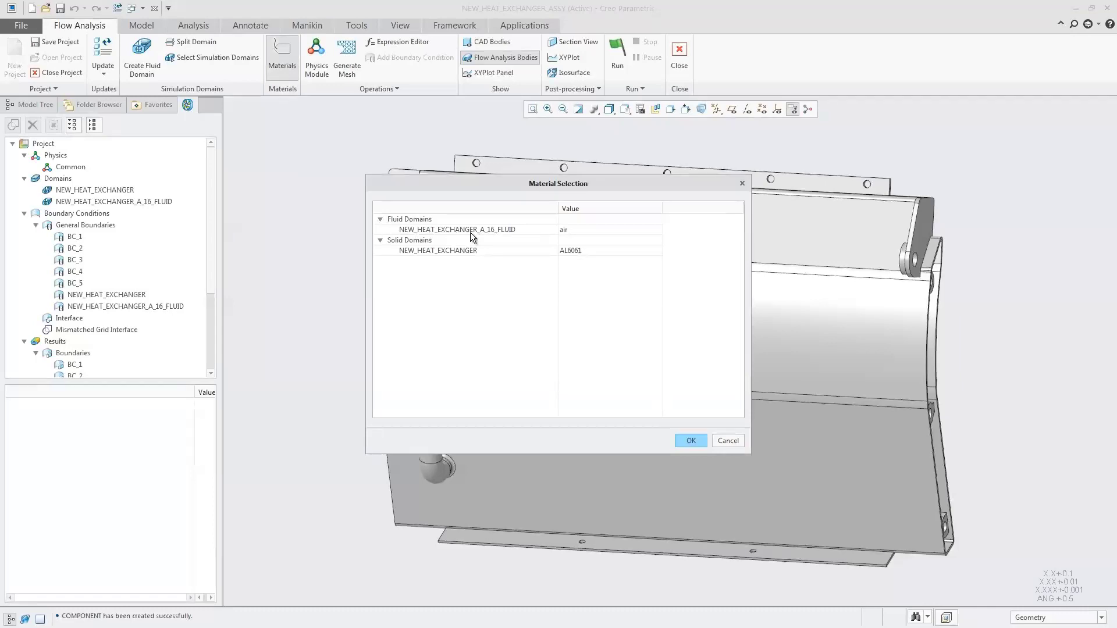
click(577, 232)
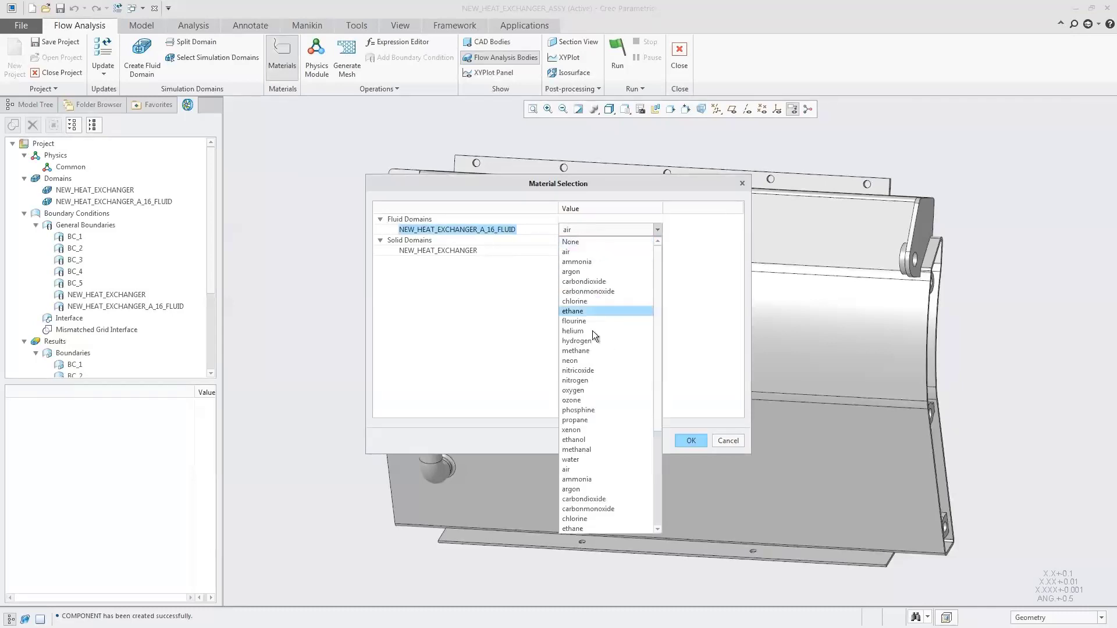
click(577, 458)
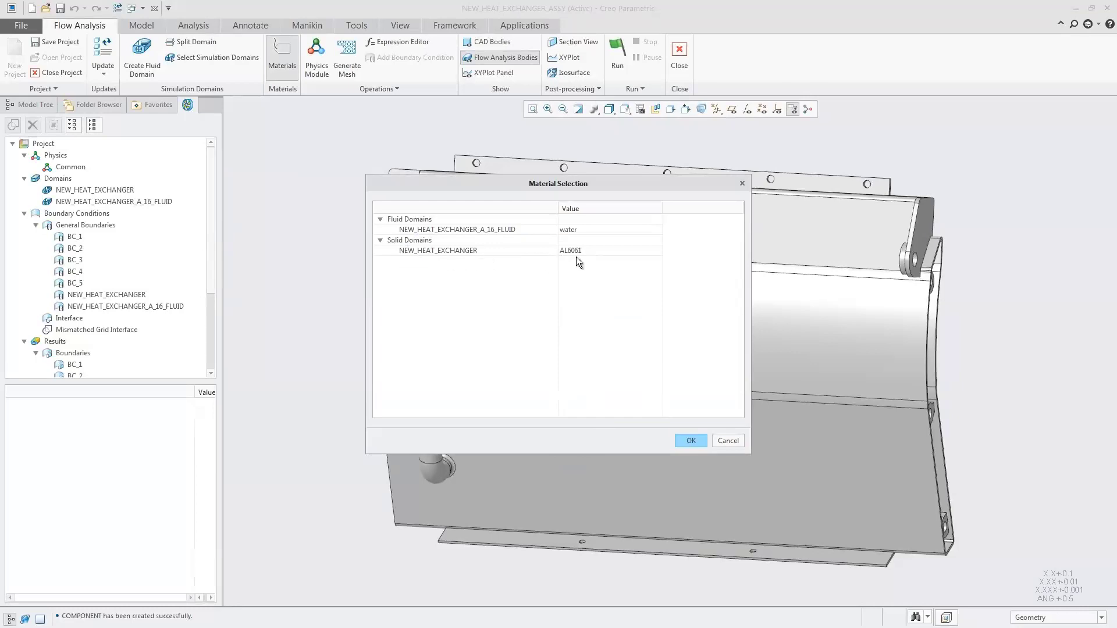
click(686, 439)
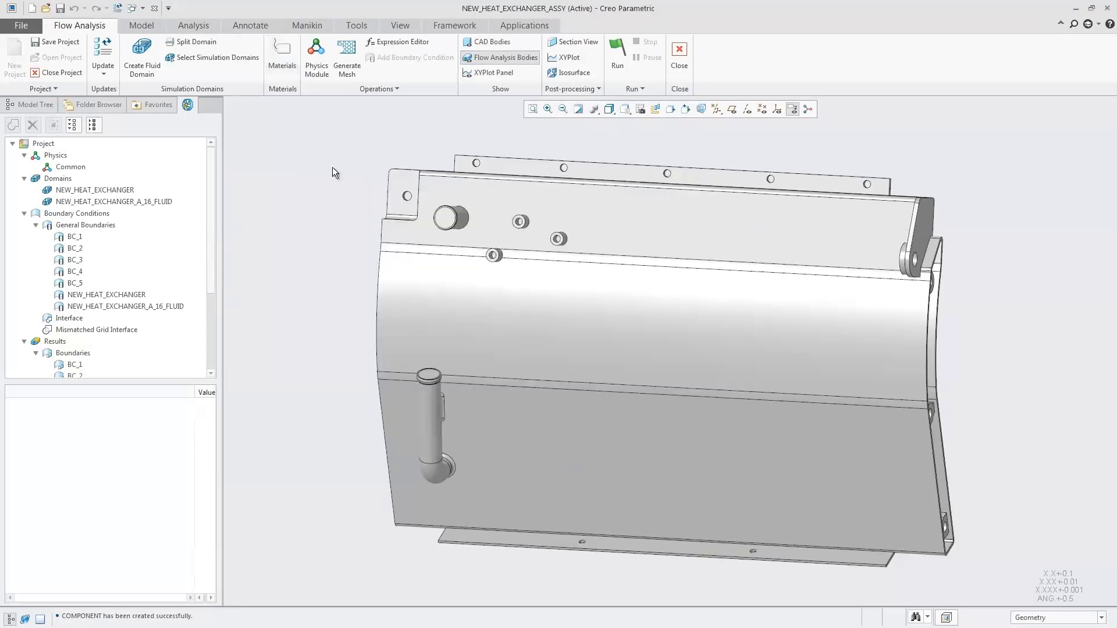
- Add the Turbulence, Heat and Streamline physics modules to the simulation
click(314, 65)
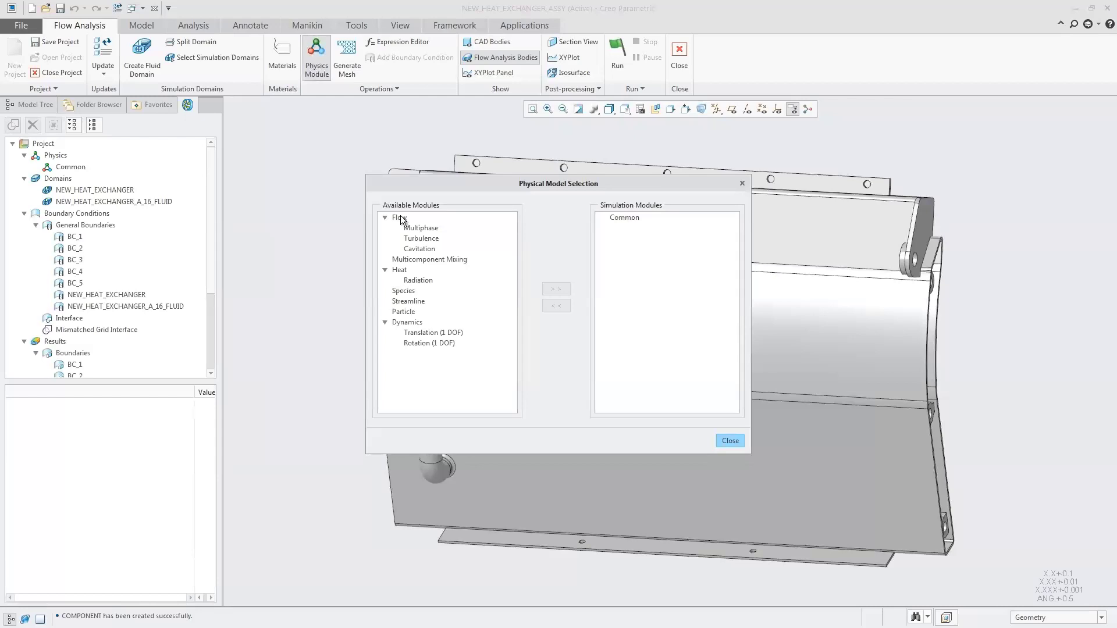
double_click(420, 239)
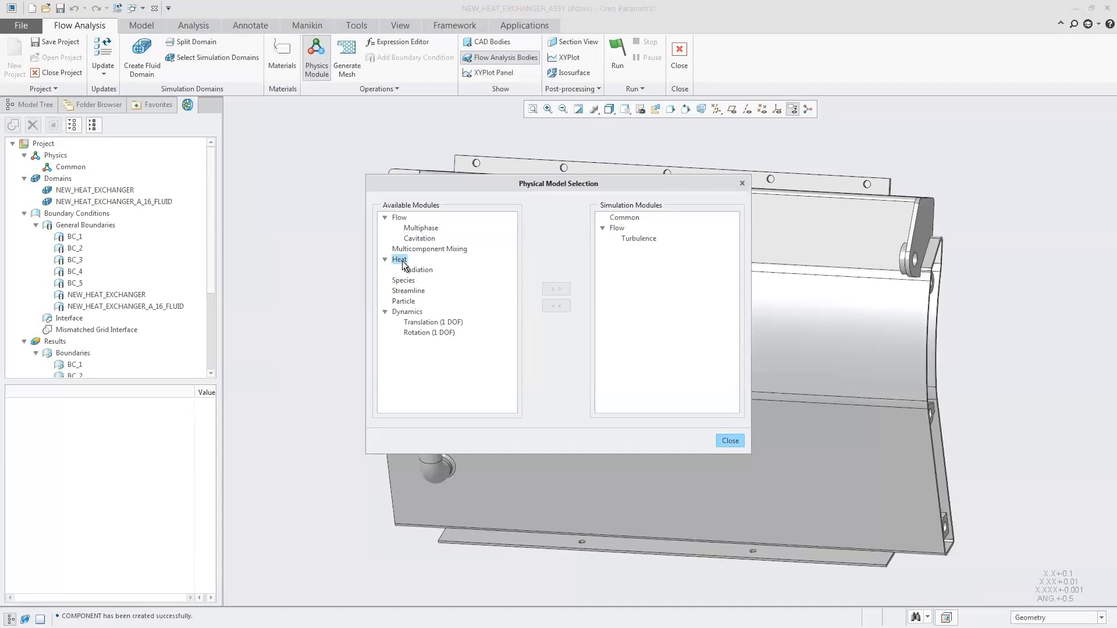
double_click(402, 260)
double_click(412, 291)
click(732, 446)
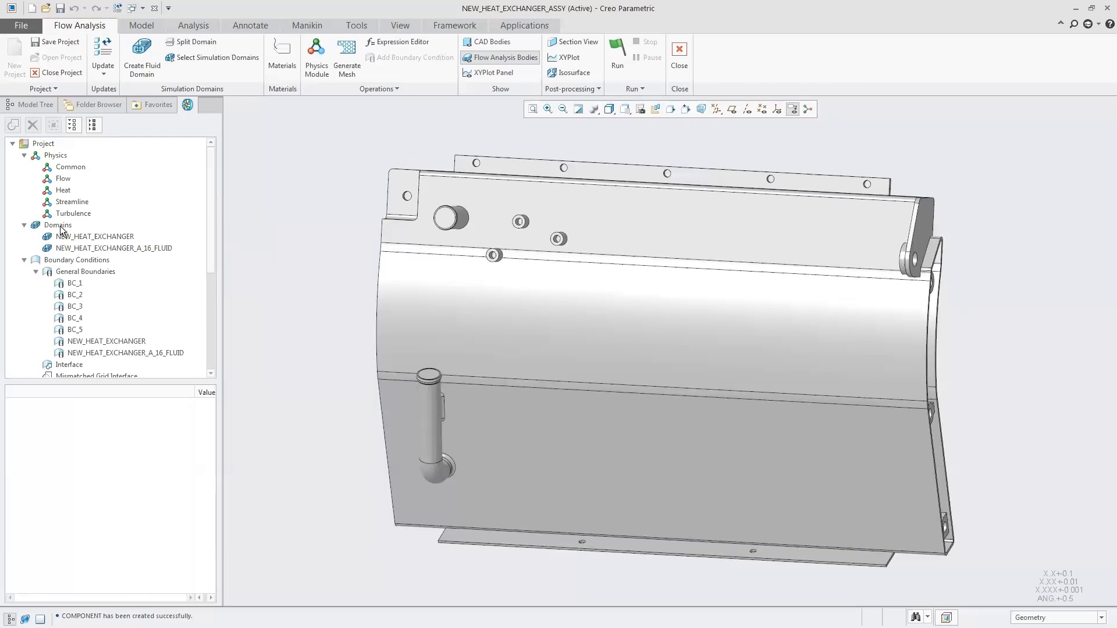
- Enable the Min/Max Temperature heat output for the NEW_HEAT_EXCHANGER domain
click(89, 237)
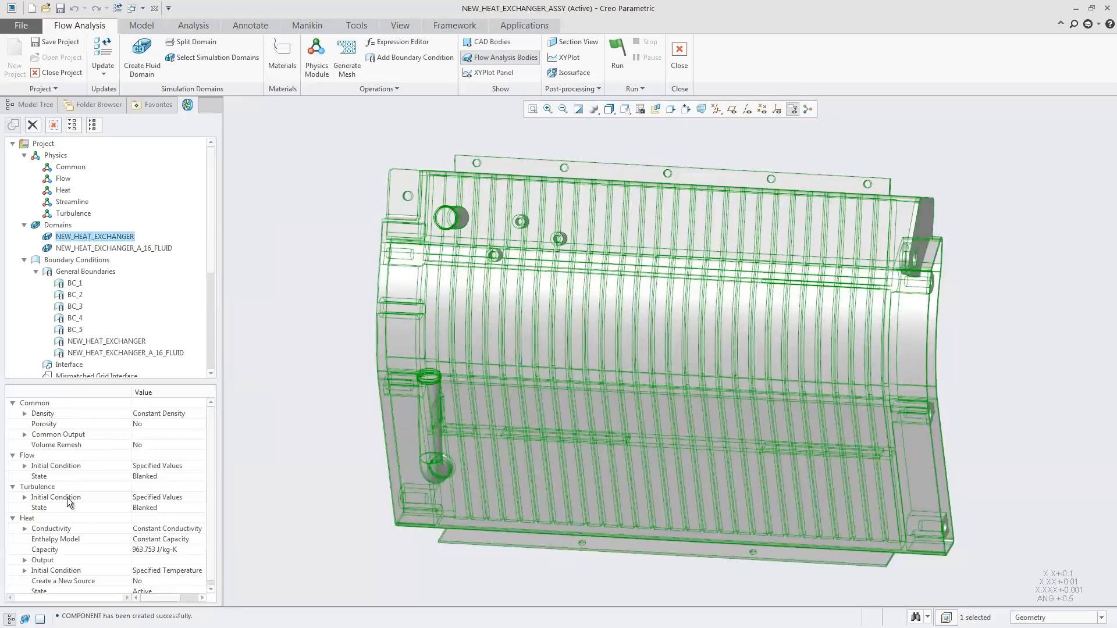
click(25, 561)
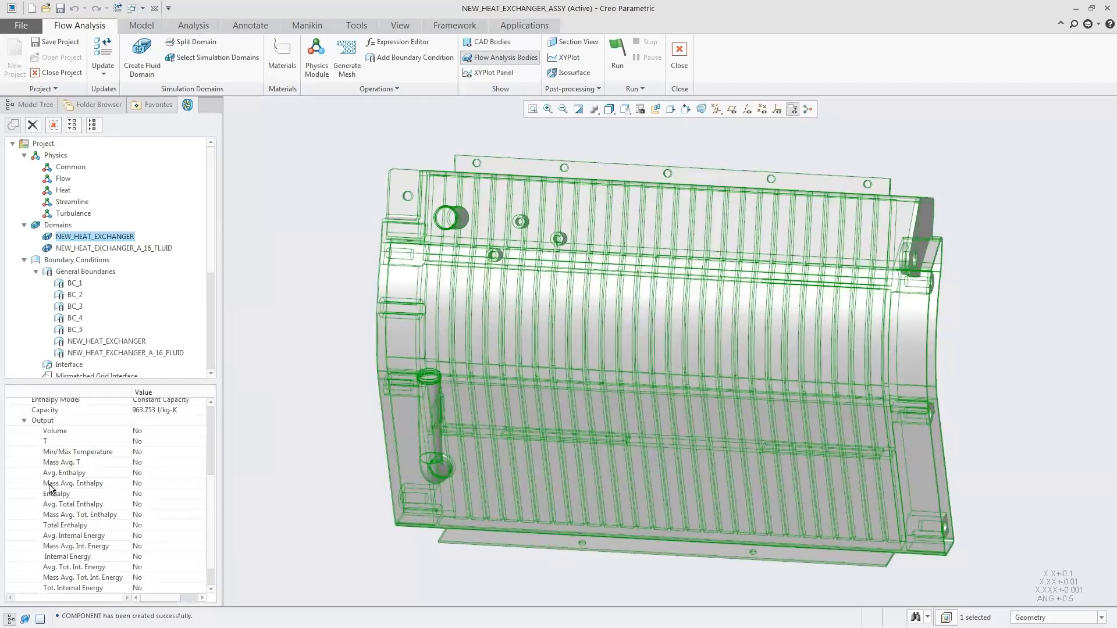
click(145, 450)
click(149, 452)
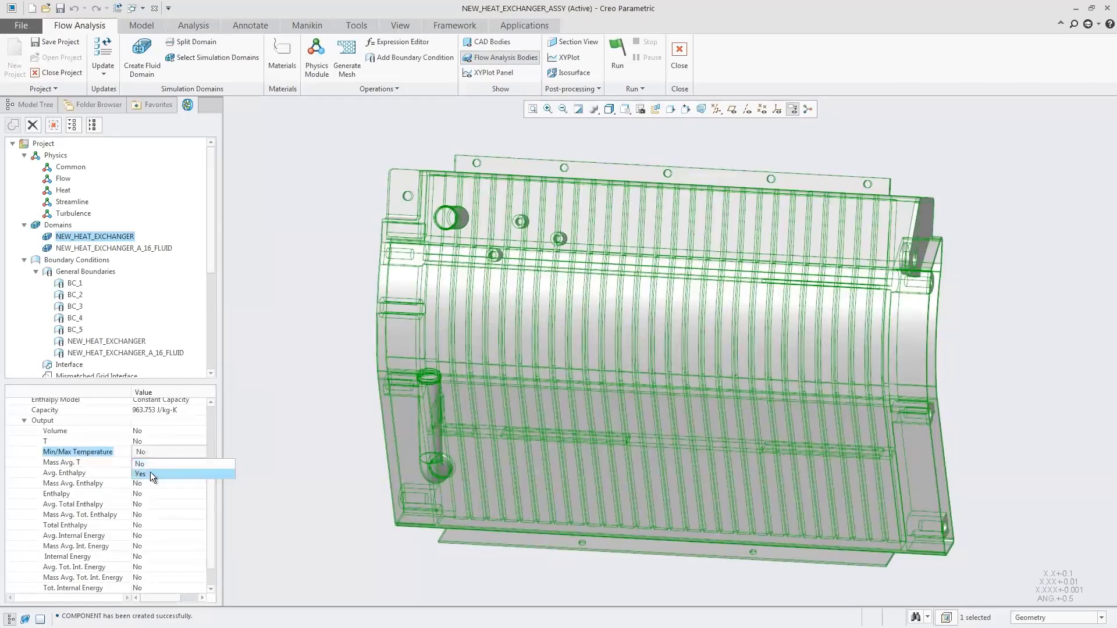
click(150, 472)
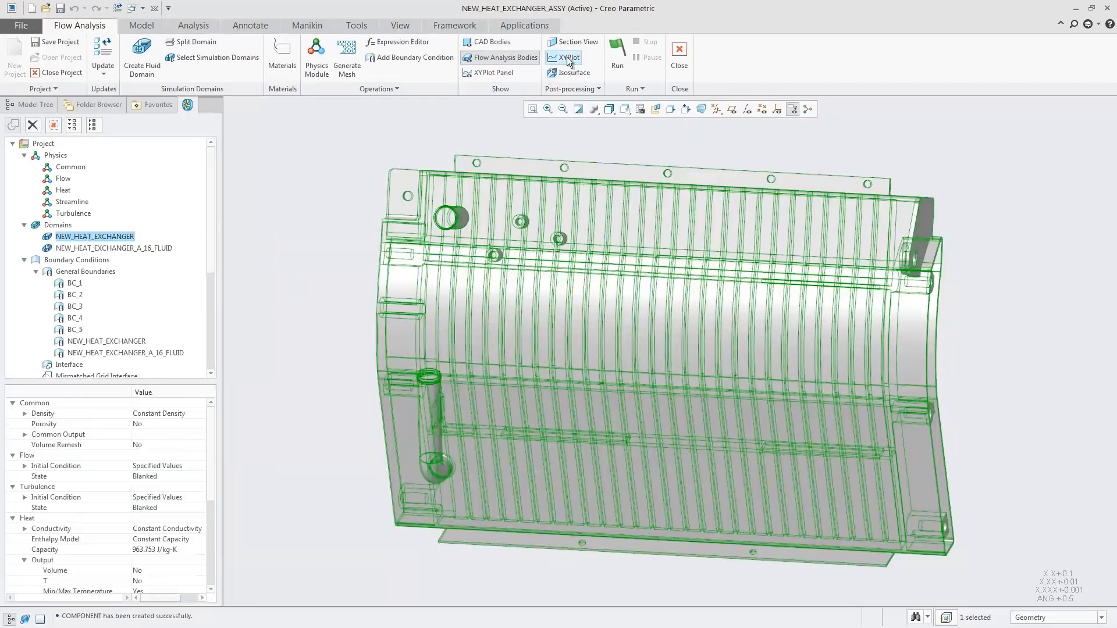
- Check the residual and xyplot 1 graphs in the XY plot display, close it and clear the domain selection
click(493, 72)
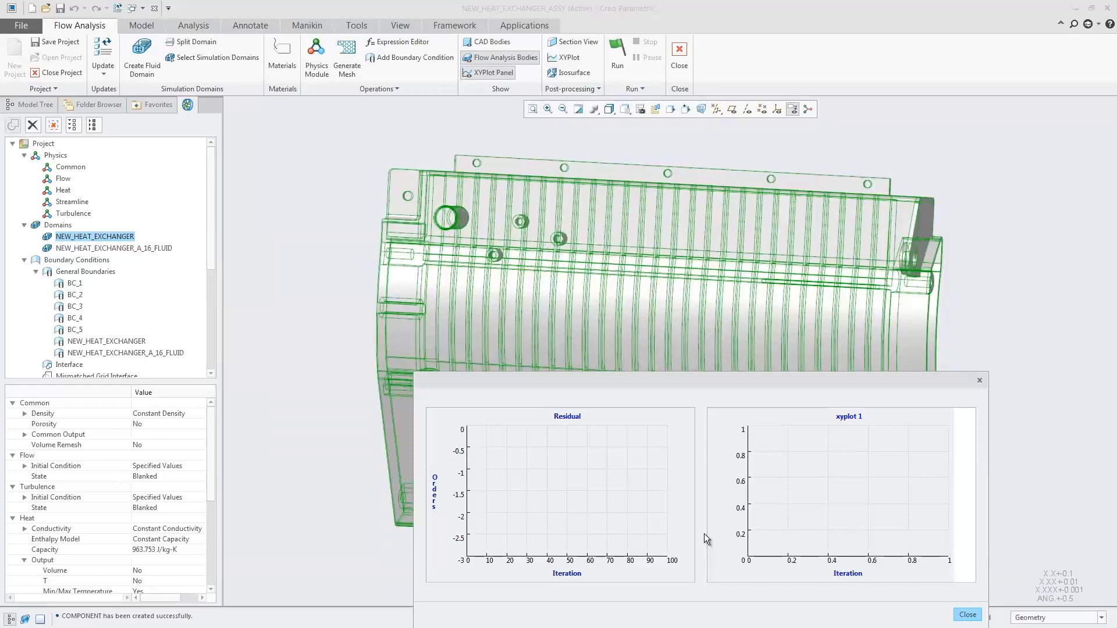
click(968, 615)
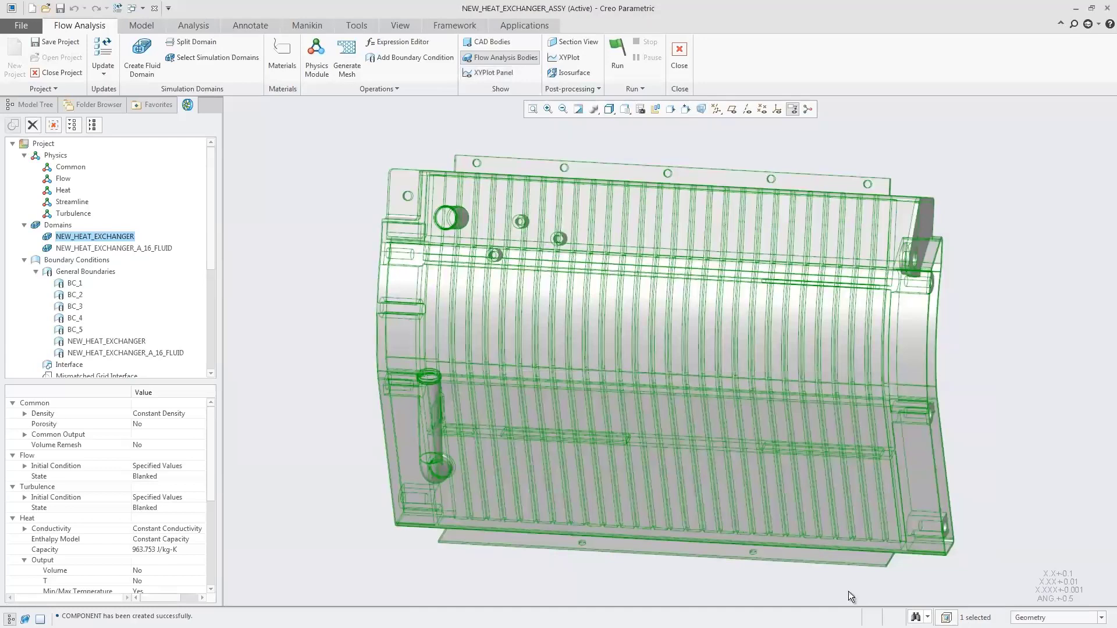
click(313, 328)
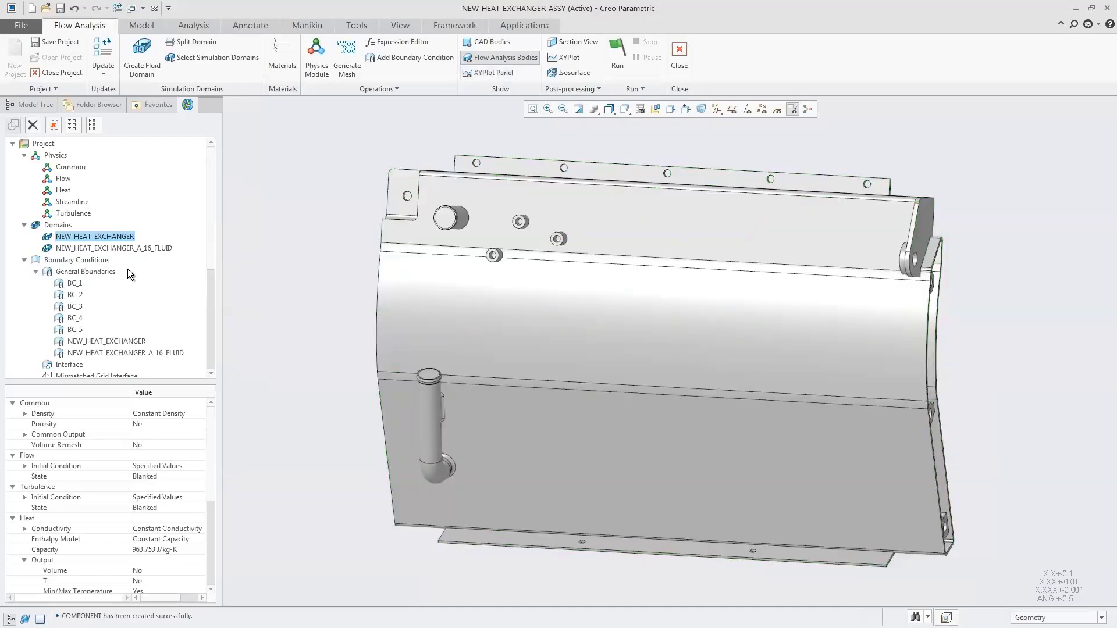
- Define boundary BC_3 on the upper pipe as a Specified Volumetric Flux inflow of 0.00015 m3/s
key(v)
key(1)
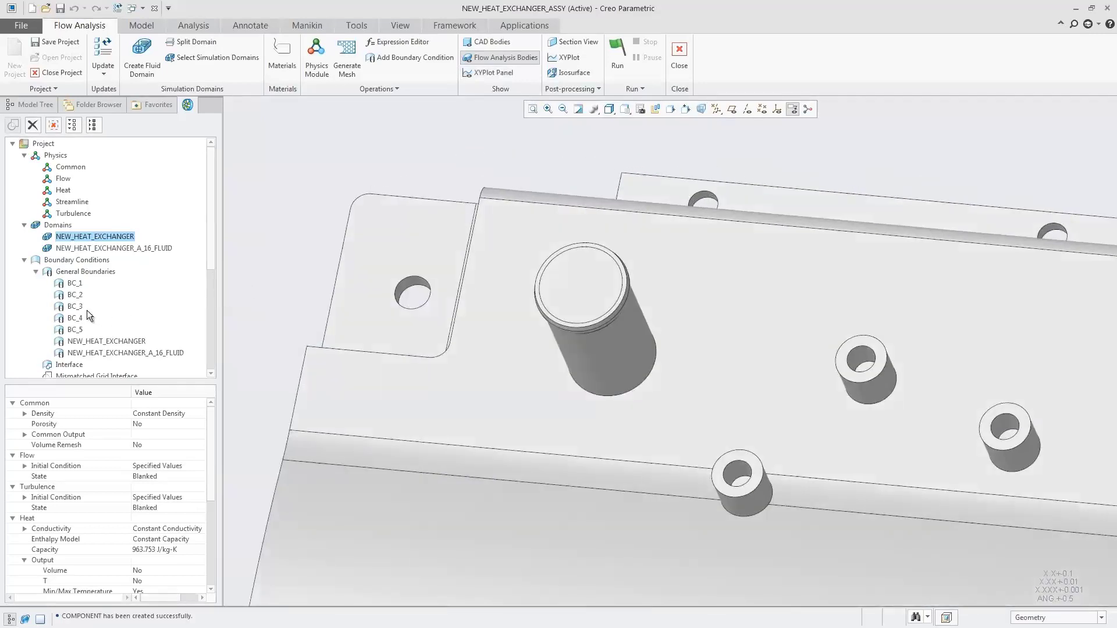
click(82, 307)
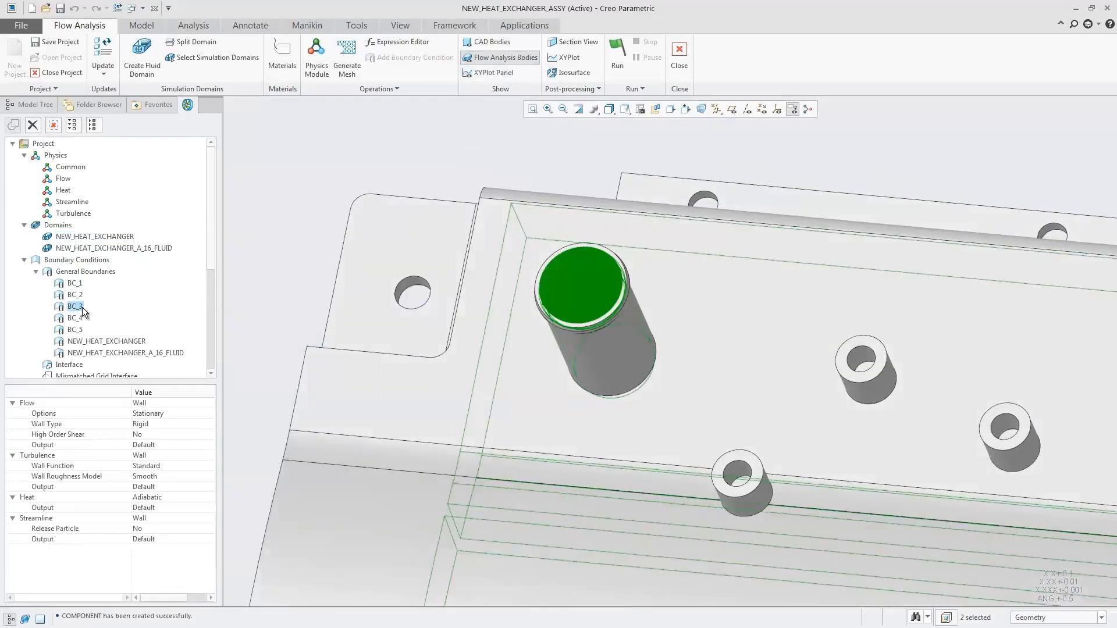
click(163, 404)
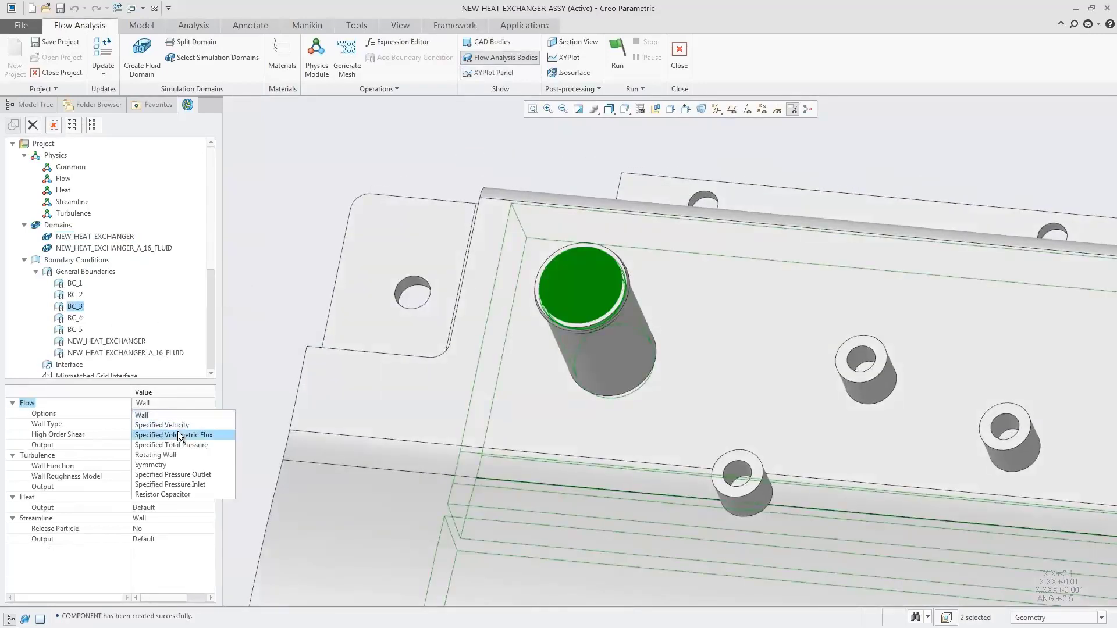
click(178, 433)
click(144, 429)
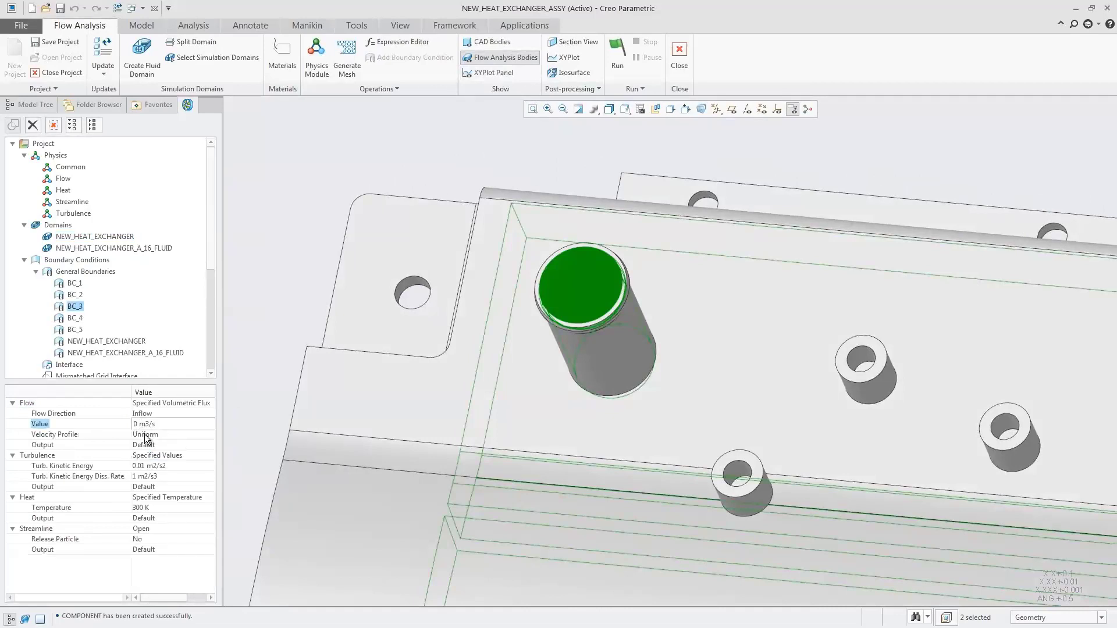
text(.00015)
- Set the inlet temperature of BC_3 to 358 K and enable streamline particle release there
click(144, 508)
double_click(142, 508)
text(358)
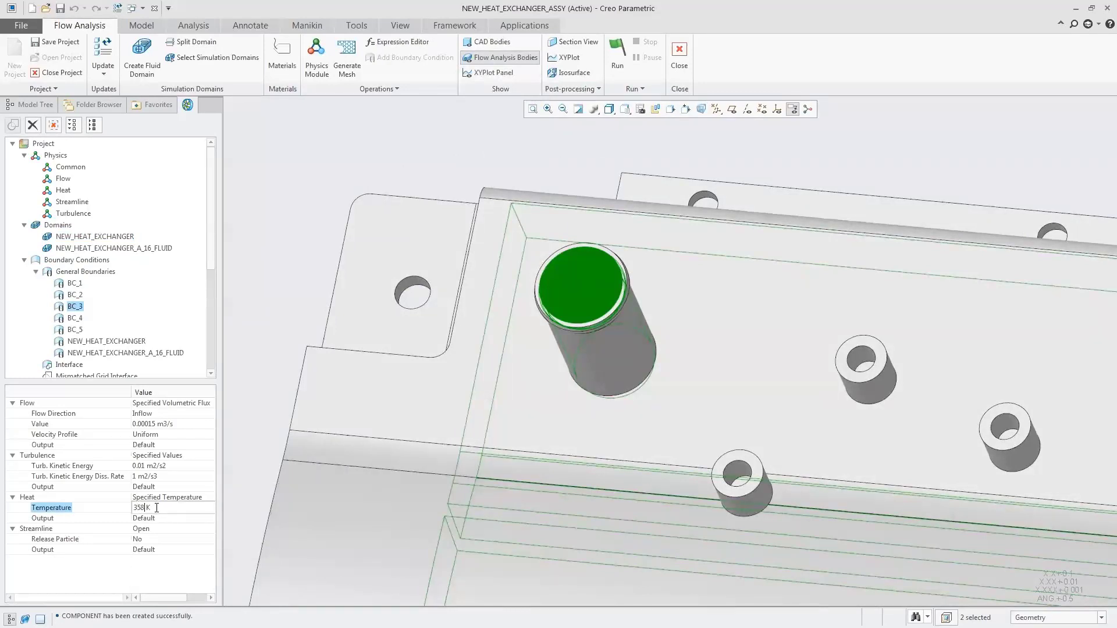
click(144, 539)
click(150, 539)
click(148, 560)
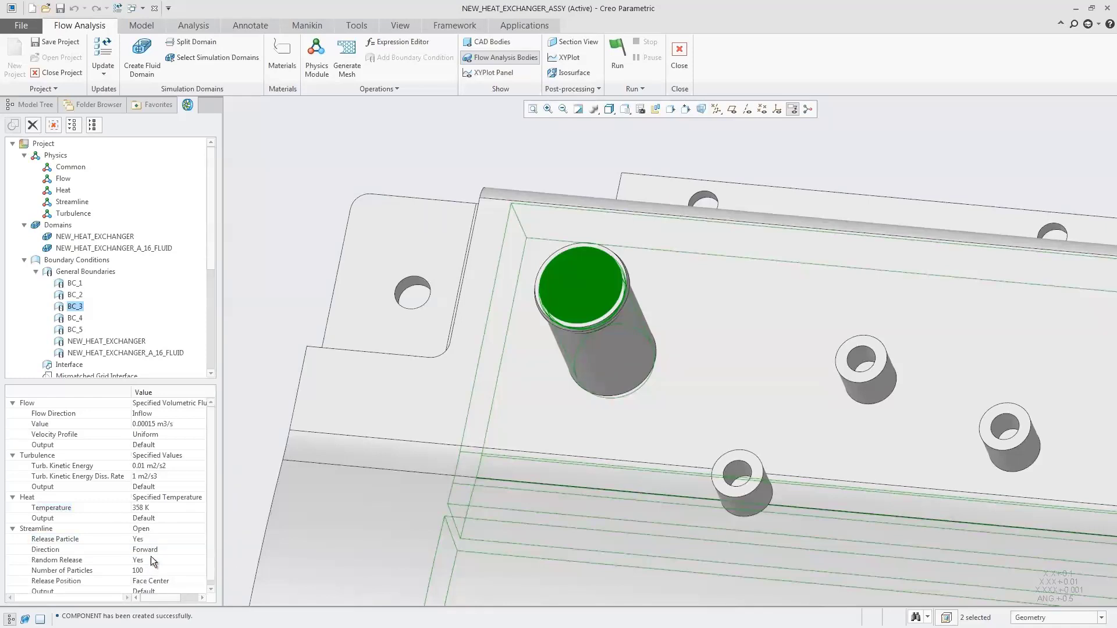
click(260, 378)
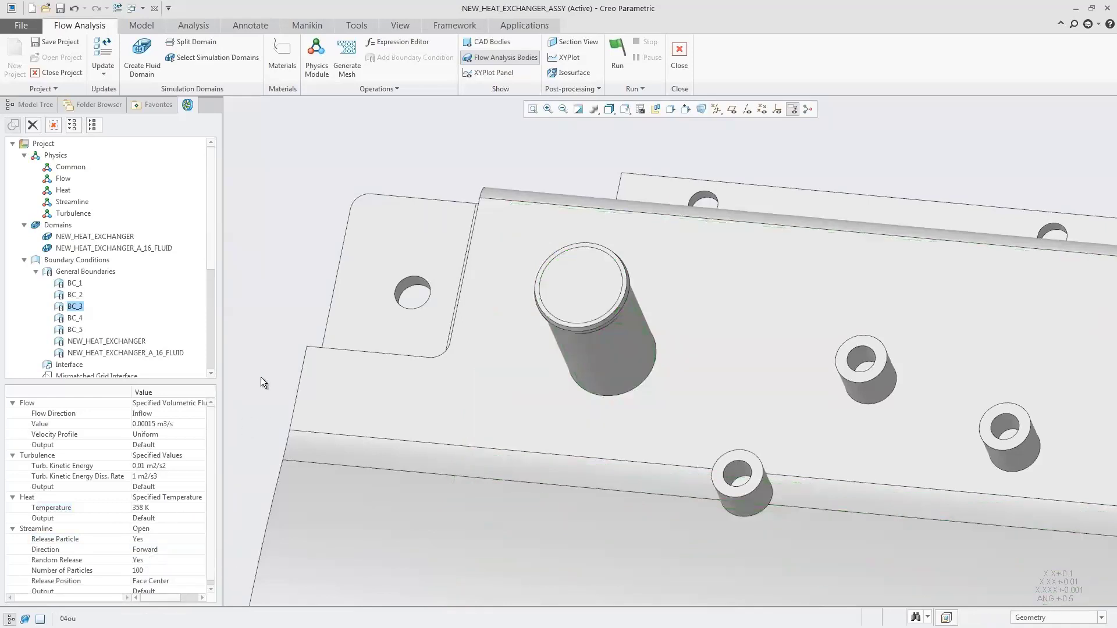
- Define boundary BC_4 at the end of the lower pipe as a Specified Pressure Outlet
key(ctrl+d)
click(75, 318)
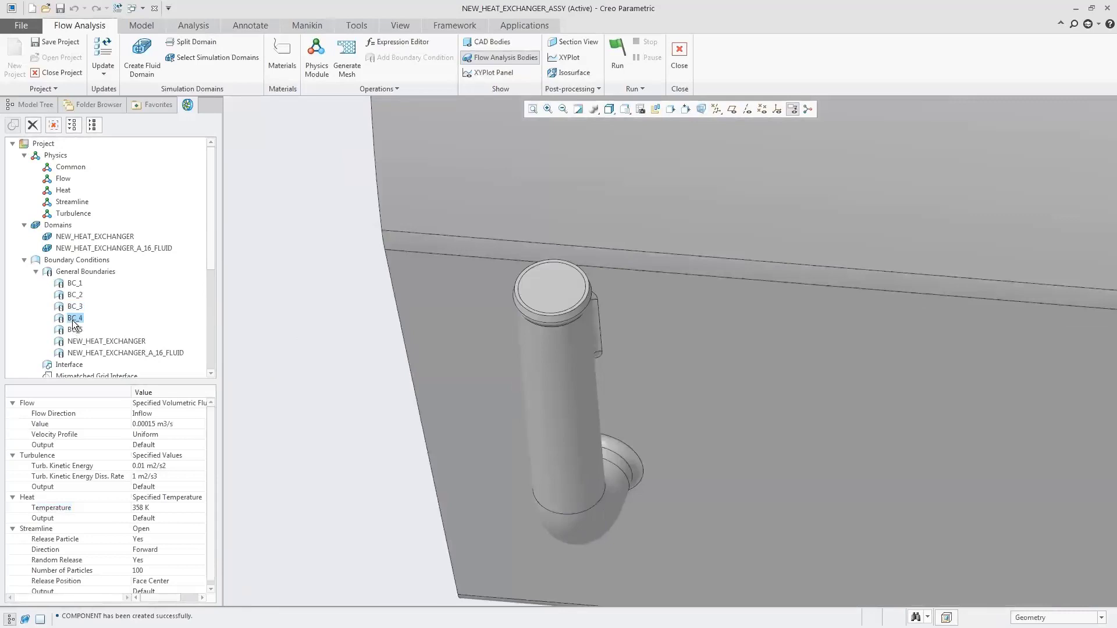
click(172, 403)
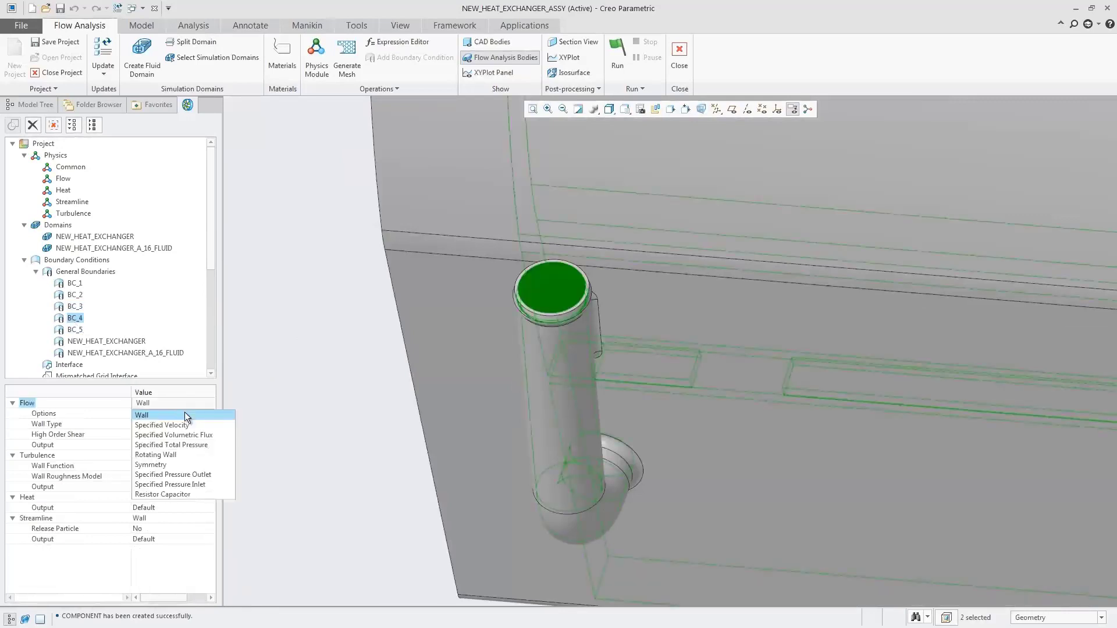
click(194, 474)
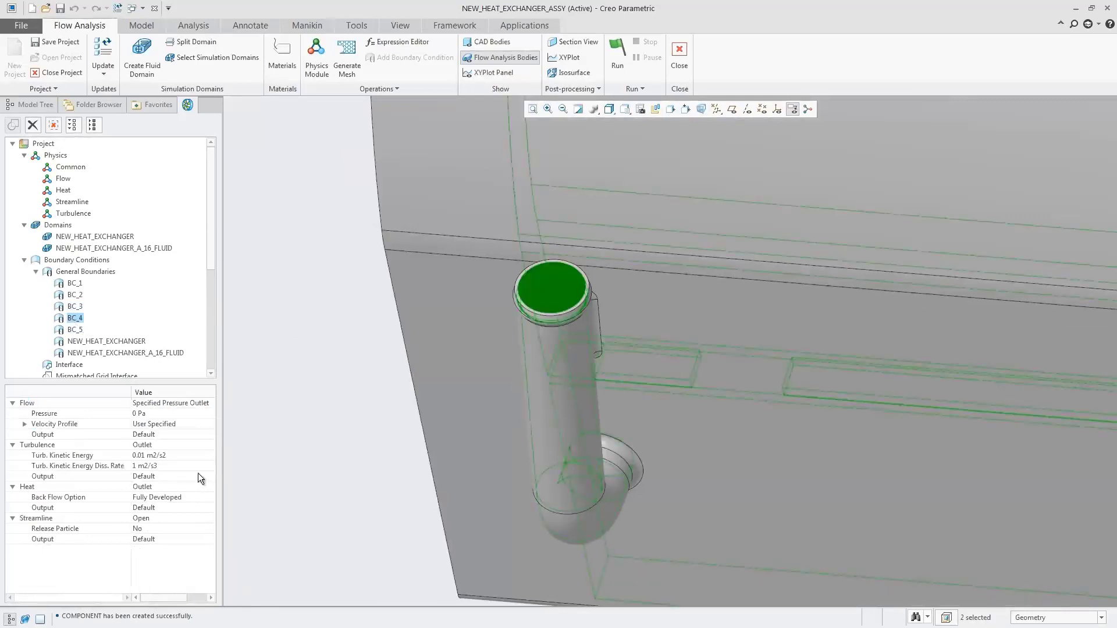
click(270, 374)
key(ctrl+d)
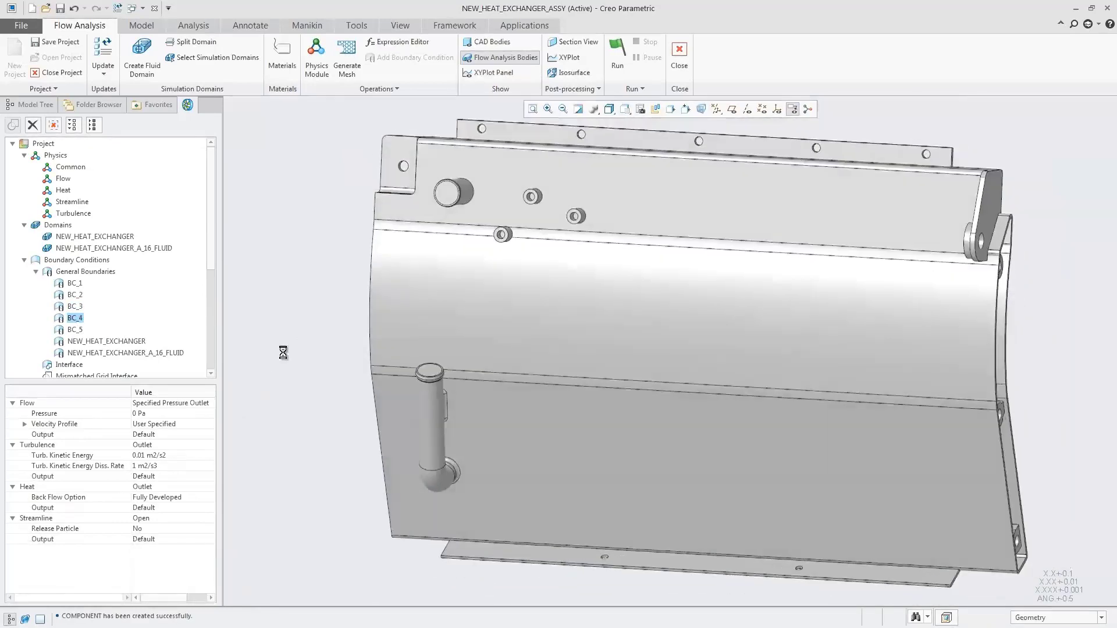
- Set the NEW_HEAT_EXCHANGER boundary's heat condition to Convection/Radiation with a 350 W/m2-K exchange coefficient and 263 K convection ambient temperature
click(126, 341)
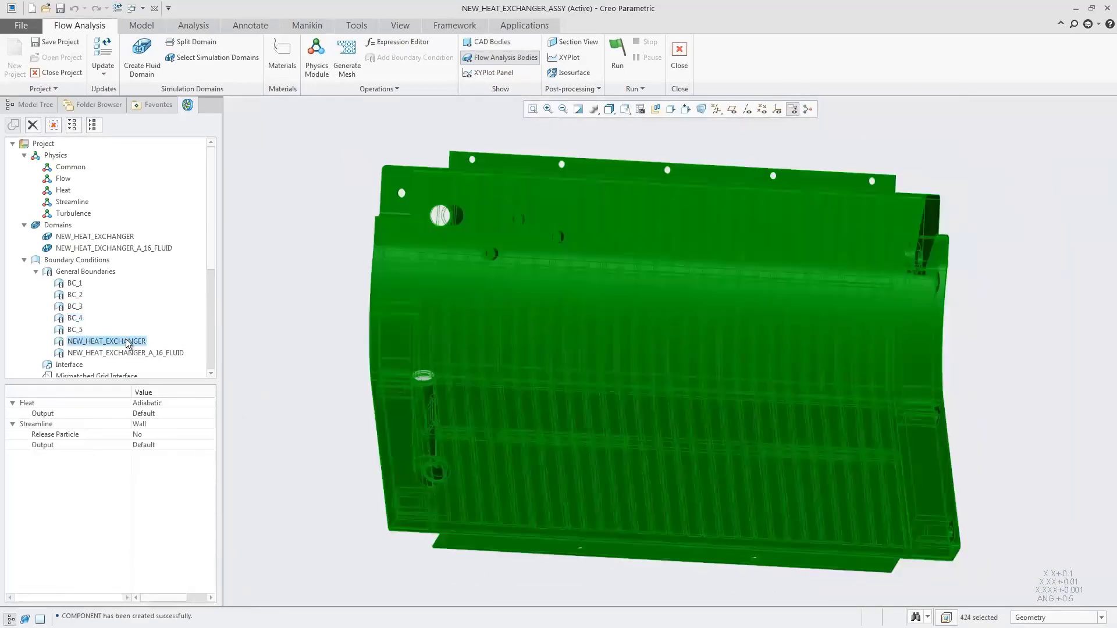
click(166, 403)
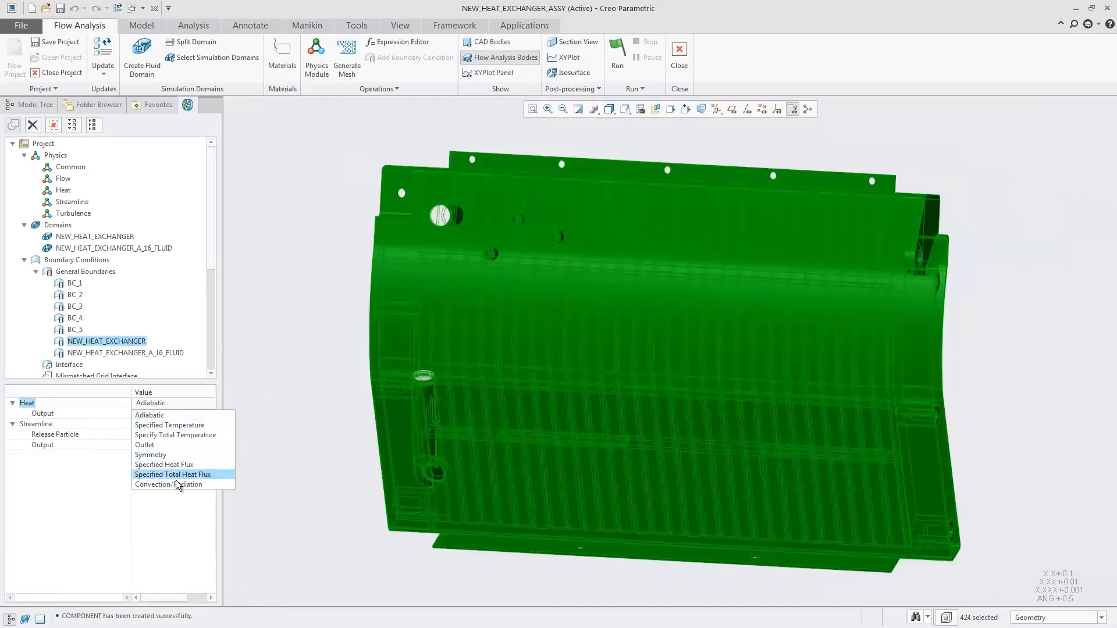
click(176, 483)
click(24, 414)
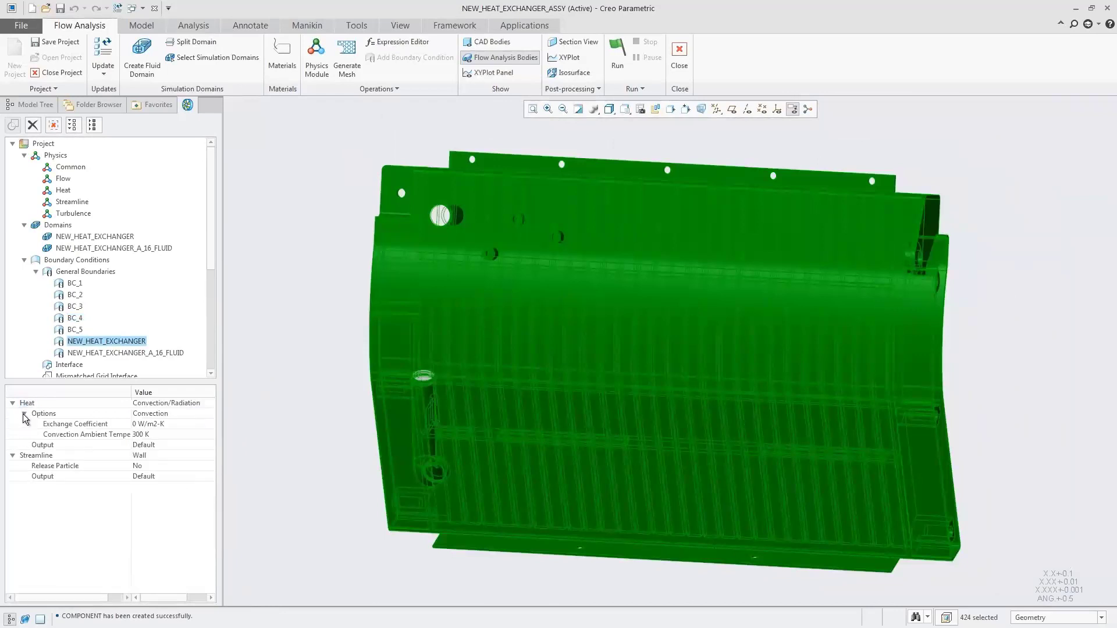
click(139, 424)
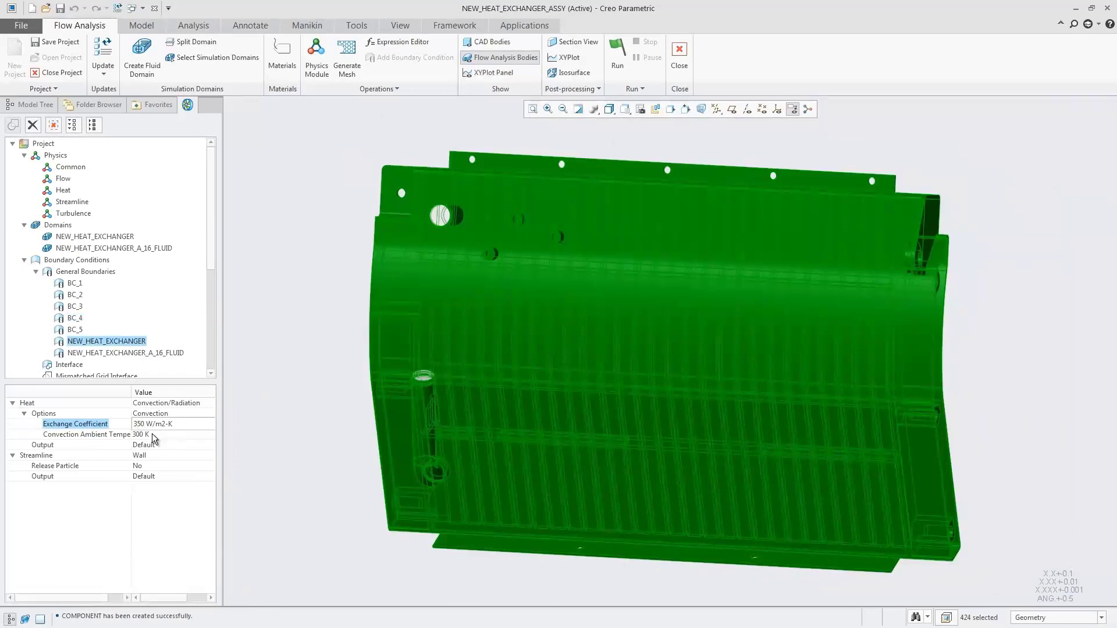
click(152, 434)
text(263)
click(242, 420)
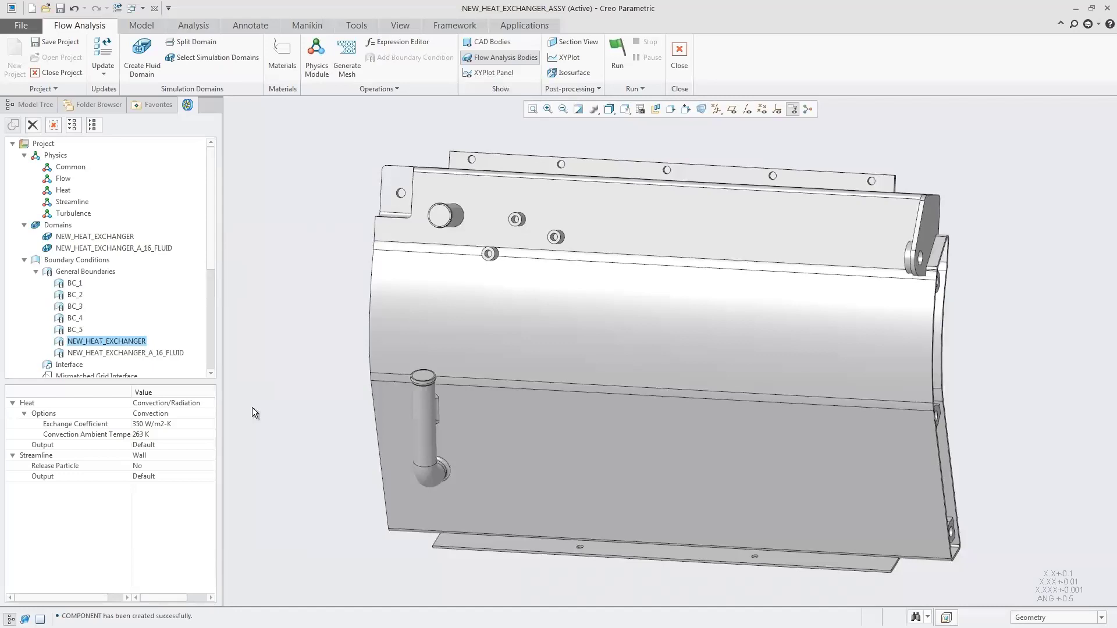
- Generate the simulation mesh, return to the flow analysis project and turn off the Flow Analysis Bodies display
click(340, 51)
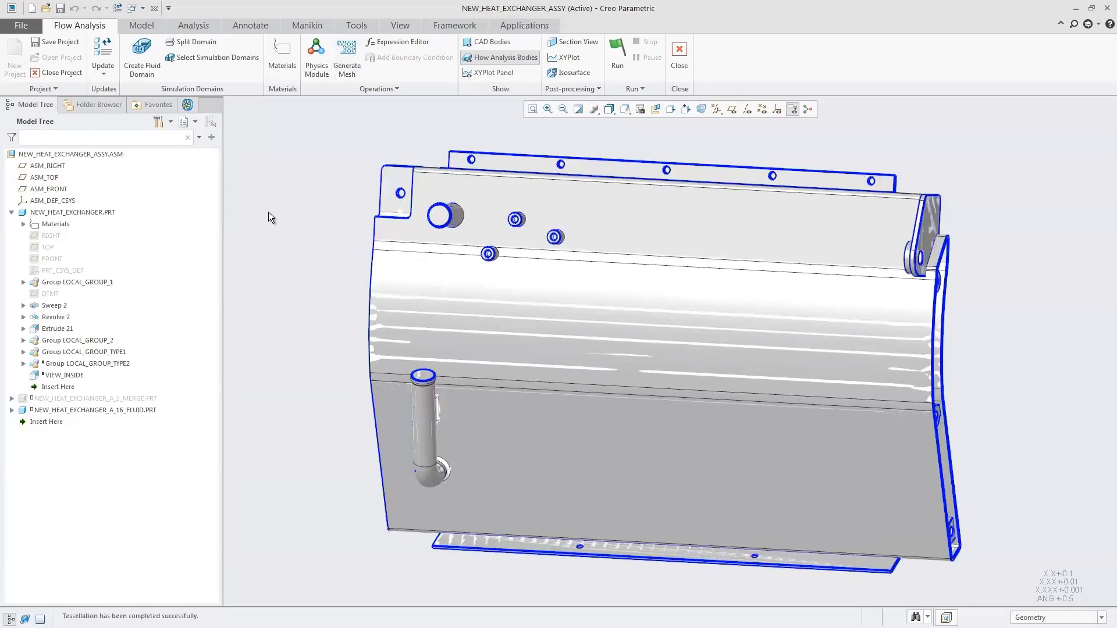
click(188, 104)
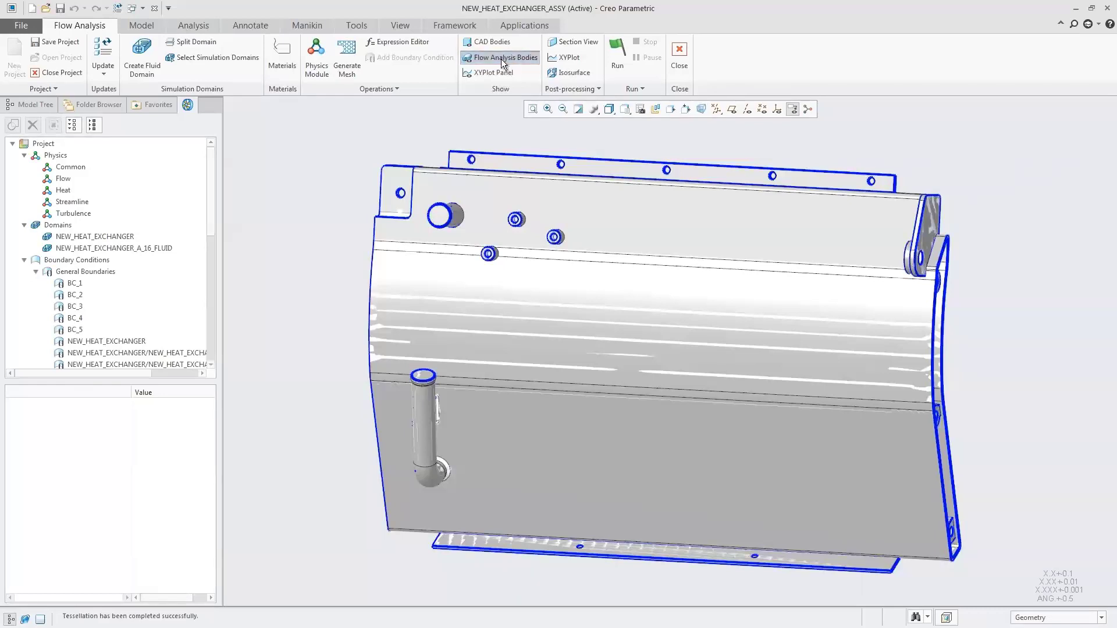
click(502, 57)
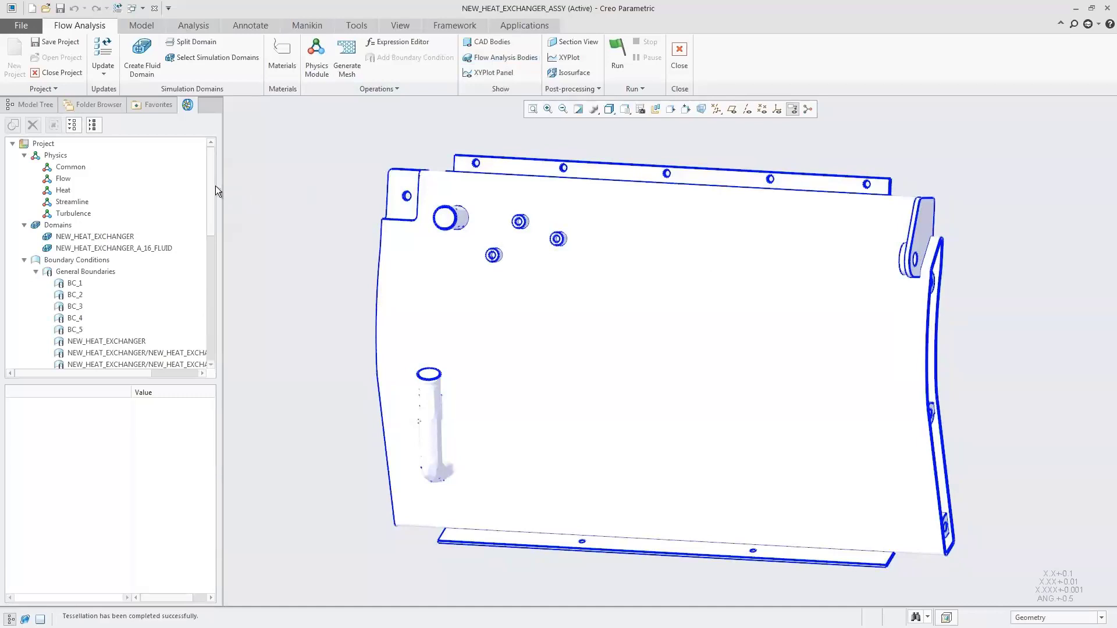
- Show the surface grid on the NEW_HEAT_EXCHANGER results boundary to inspect the mesh, and hide the grid again
drag(211, 187, 210, 302)
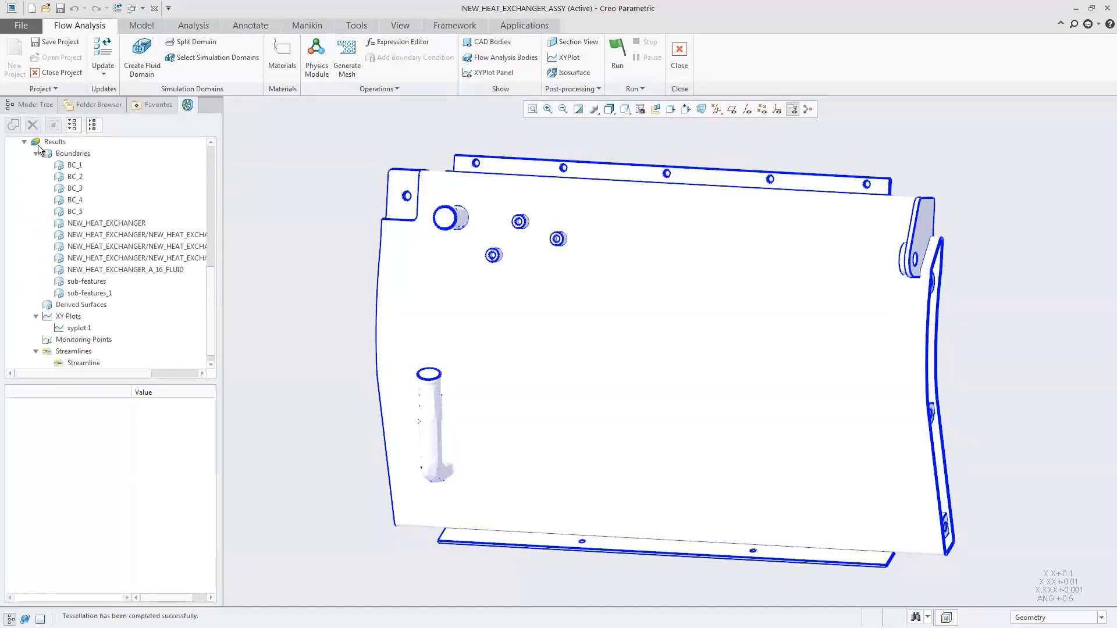
click(121, 224)
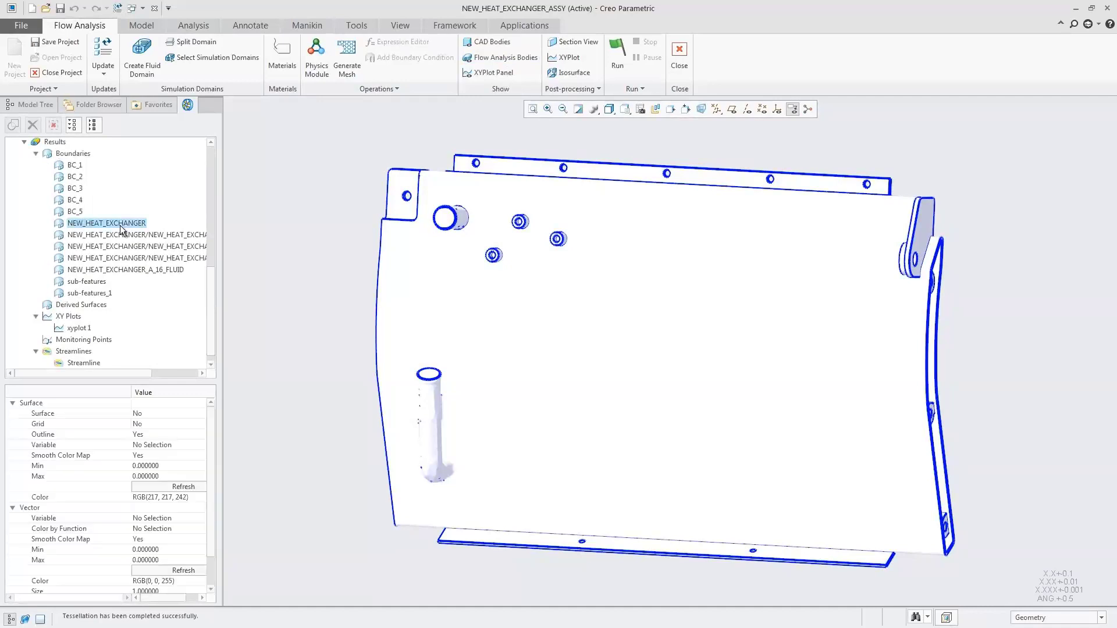
click(156, 423)
click(162, 424)
click(162, 436)
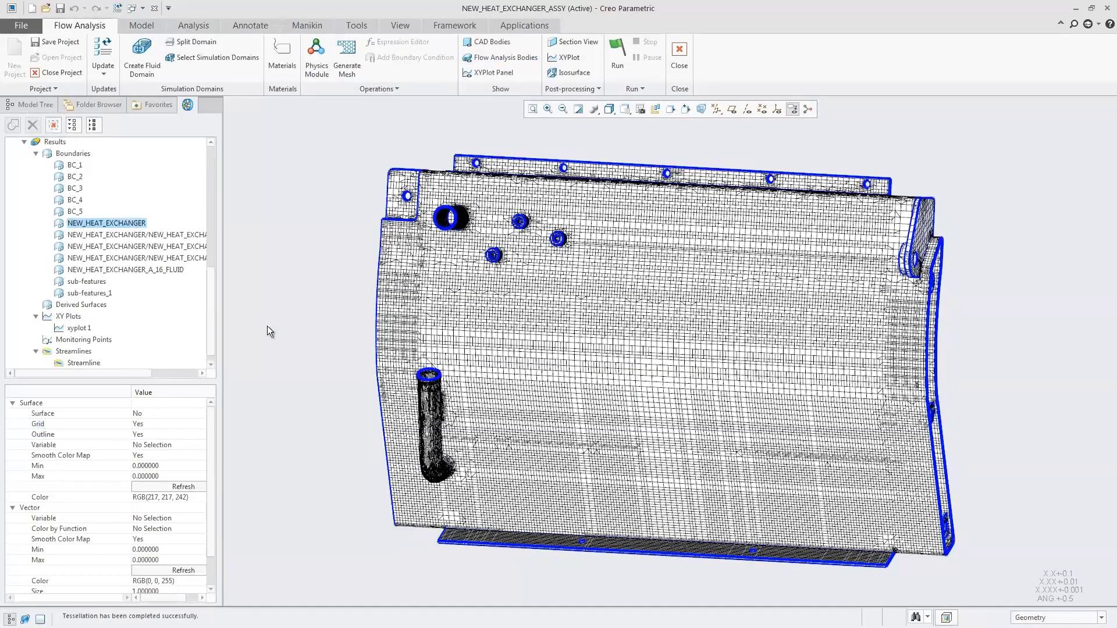
click(158, 423)
click(159, 423)
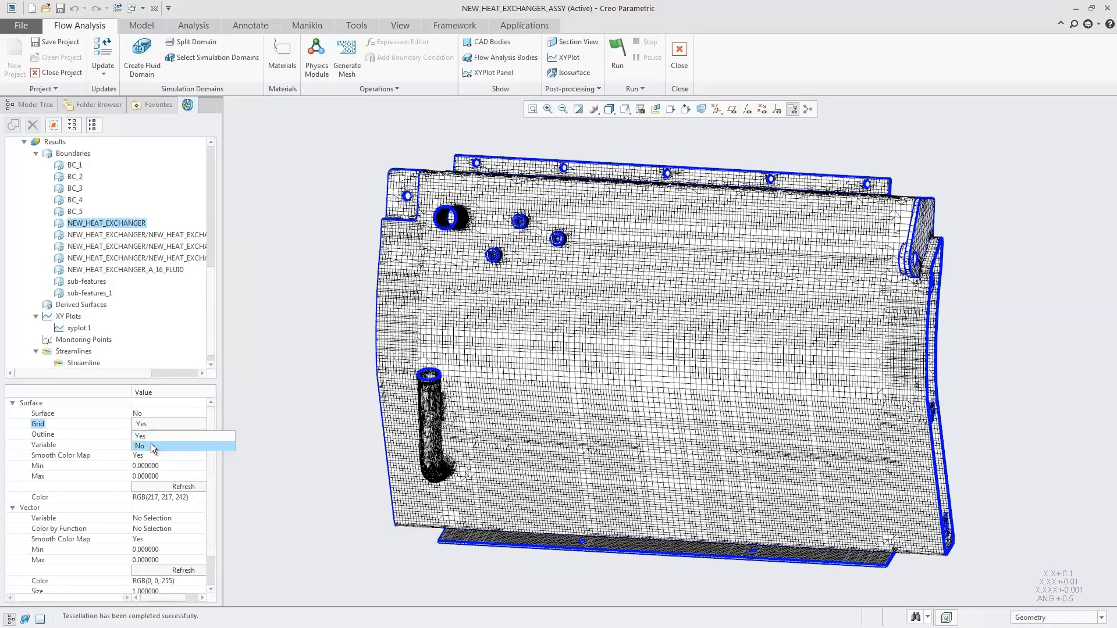
click(151, 443)
middle_drag(301, 301, 301, 301)
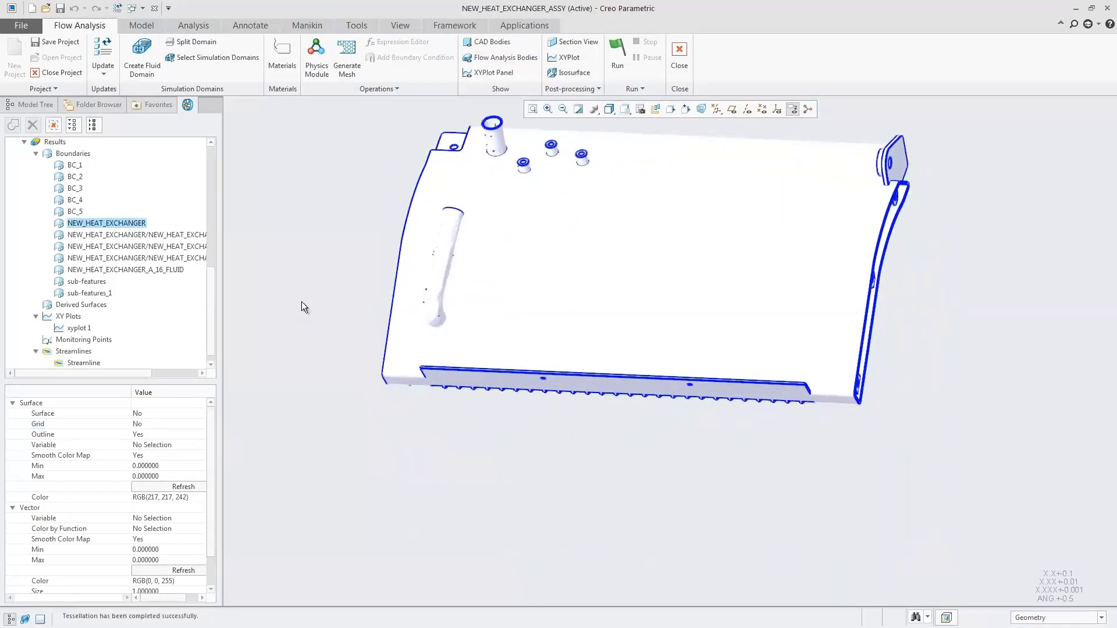
- Run the simulation with the XY plots displayed, and color the streamlines by the heat variable Temperature: [K]
click(480, 71)
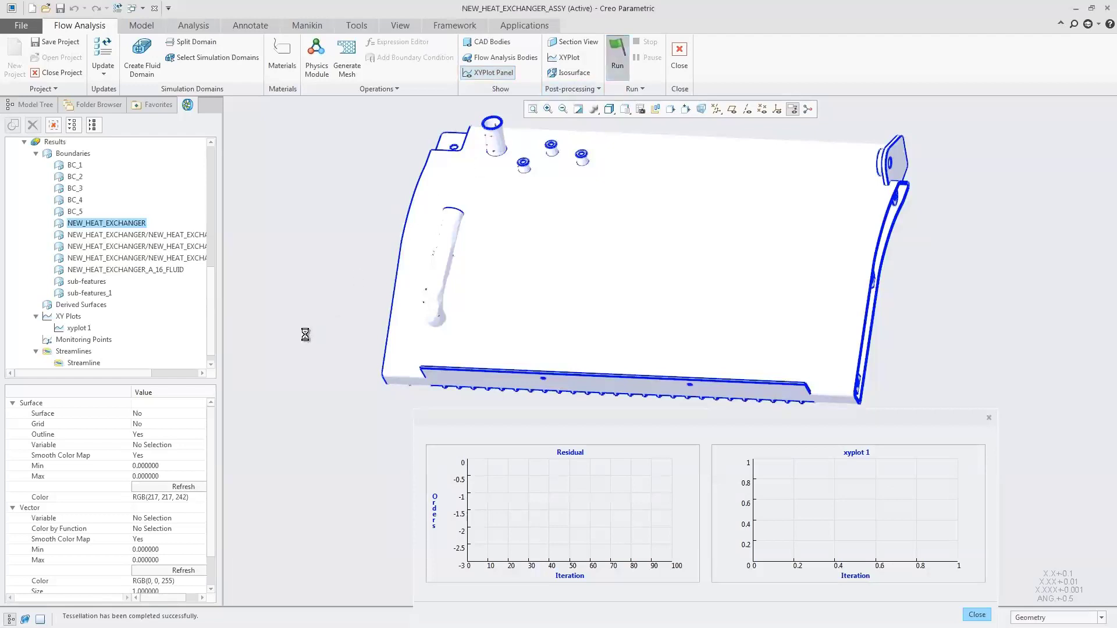
scroll(209, 308, down, 1)
click(82, 351)
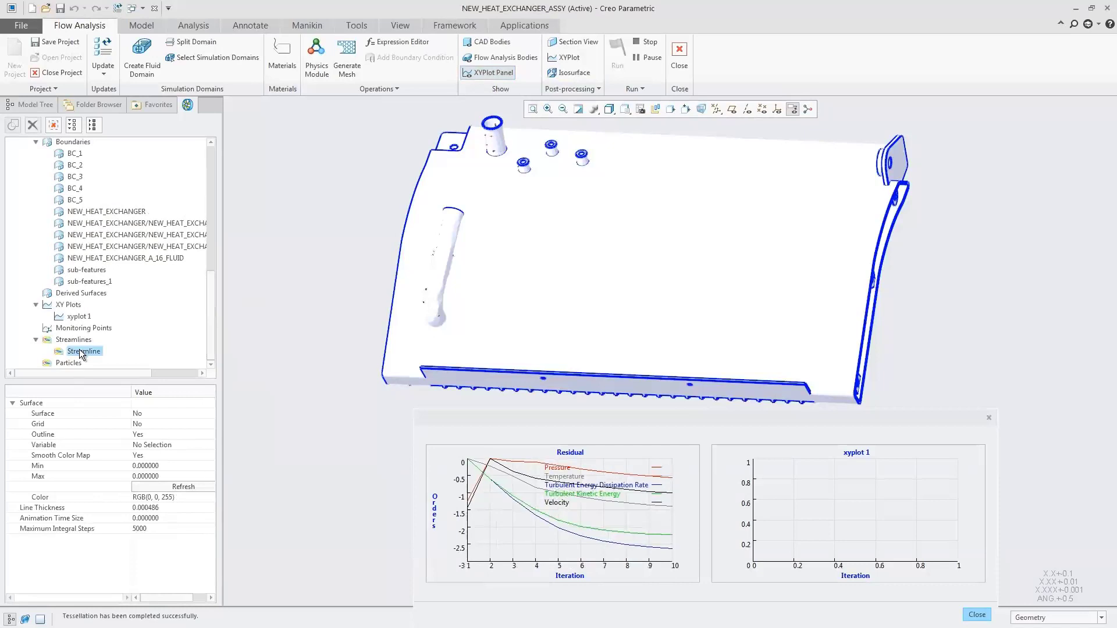
click(172, 445)
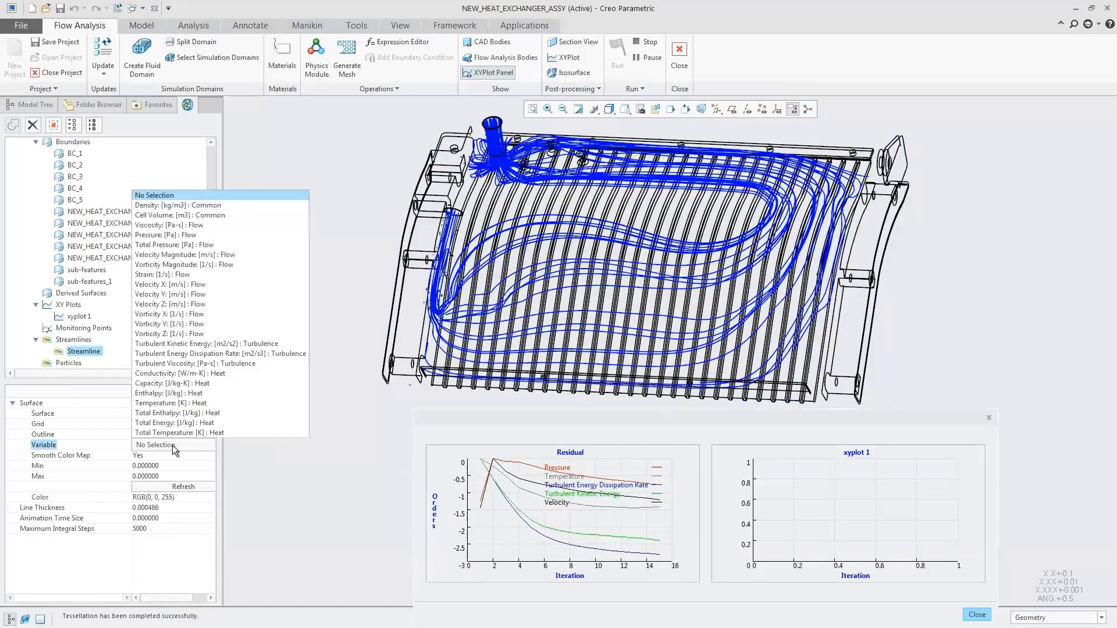
click(172, 402)
- Set the streamline's animation time size to 0.03 and refresh its minimum and maximum temperature range
click(168, 519)
text(0.03)
click(178, 490)
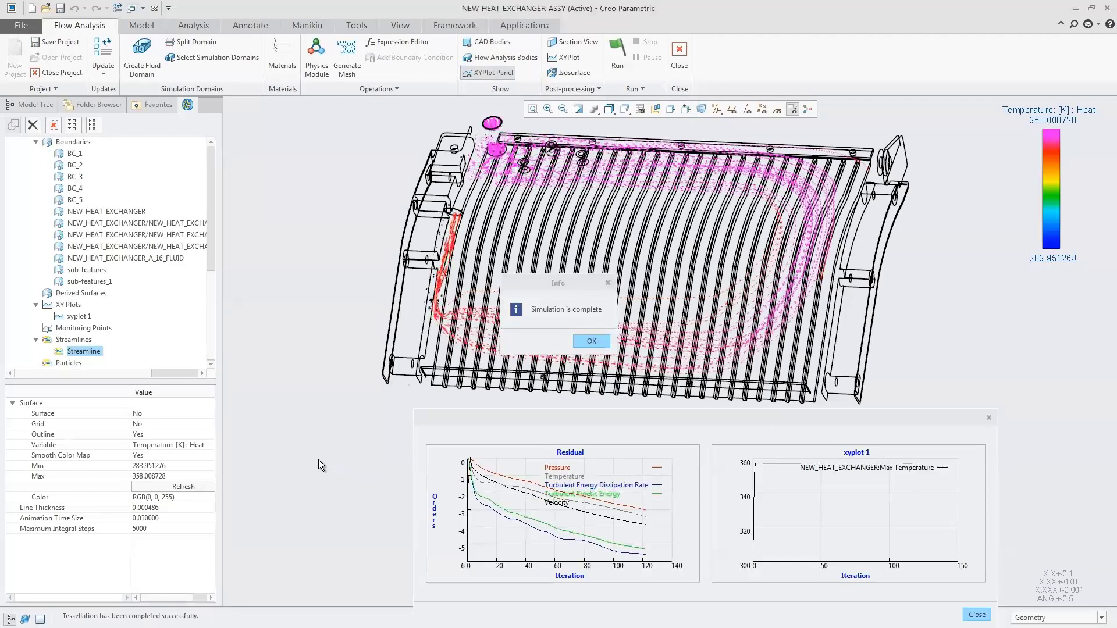
- Dismiss the simulation completion message and the XY plots, and color the streamlines by the flow variable Pressure: [Pa]
click(590, 341)
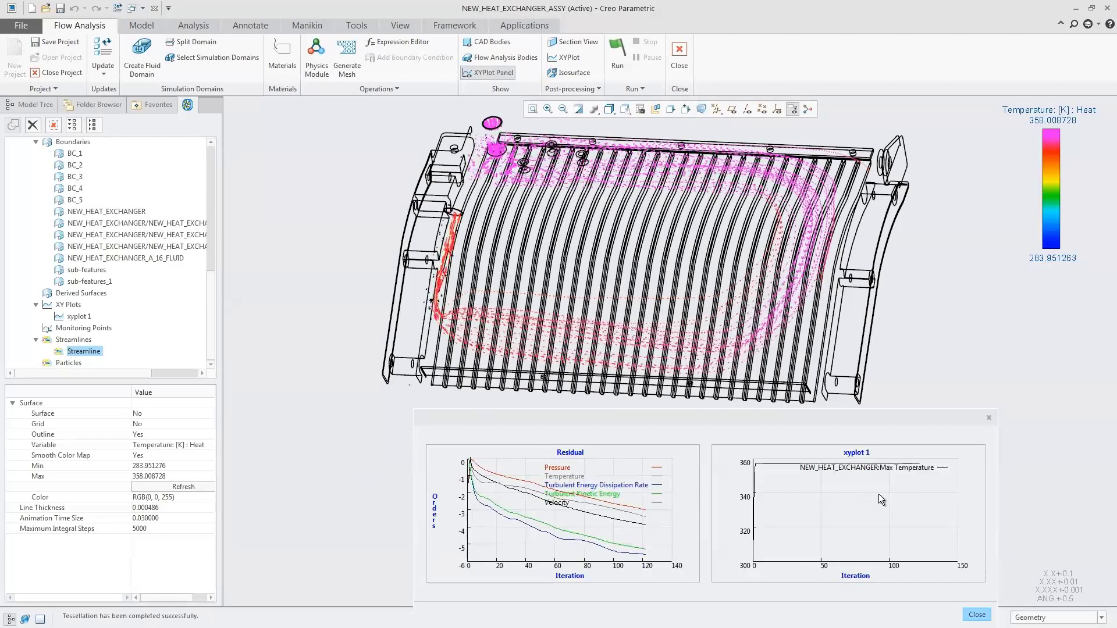
click(977, 614)
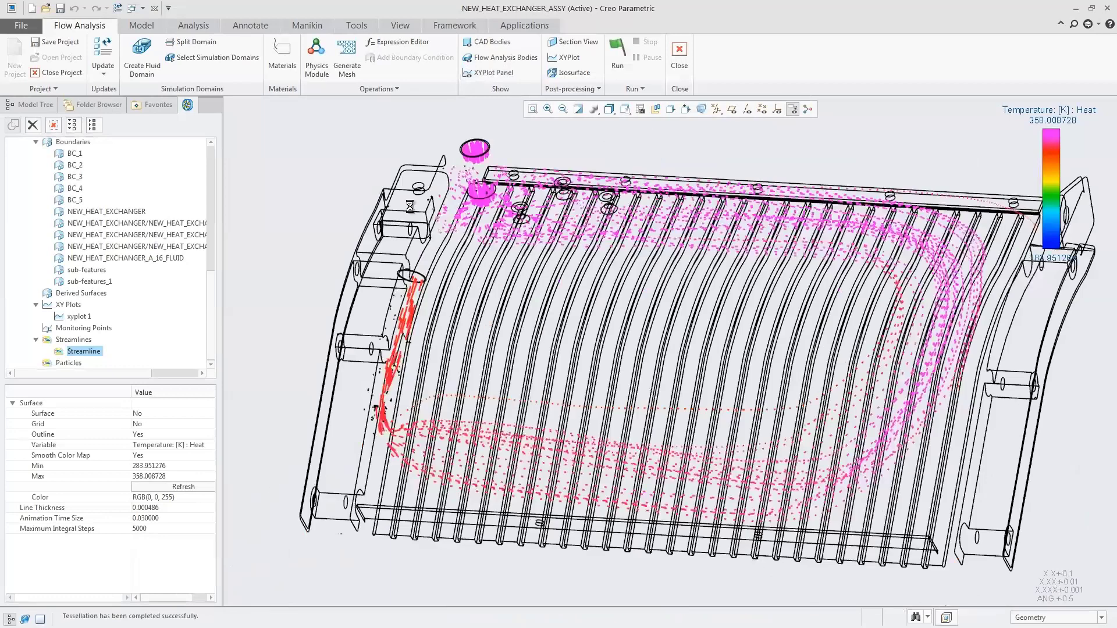
click(196, 444)
click(194, 444)
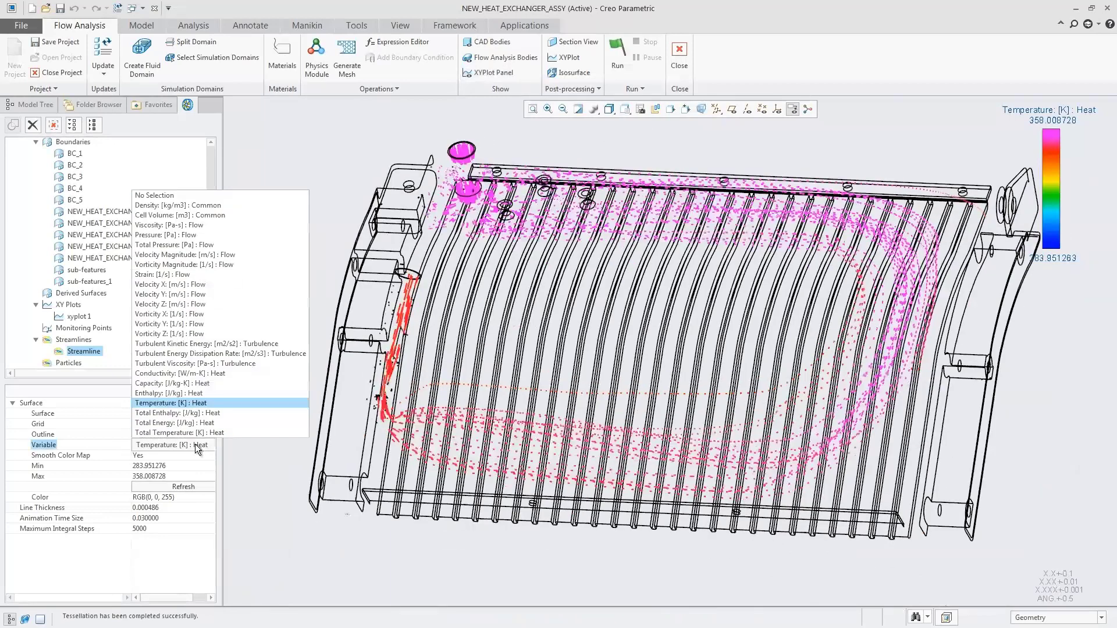
click(178, 236)
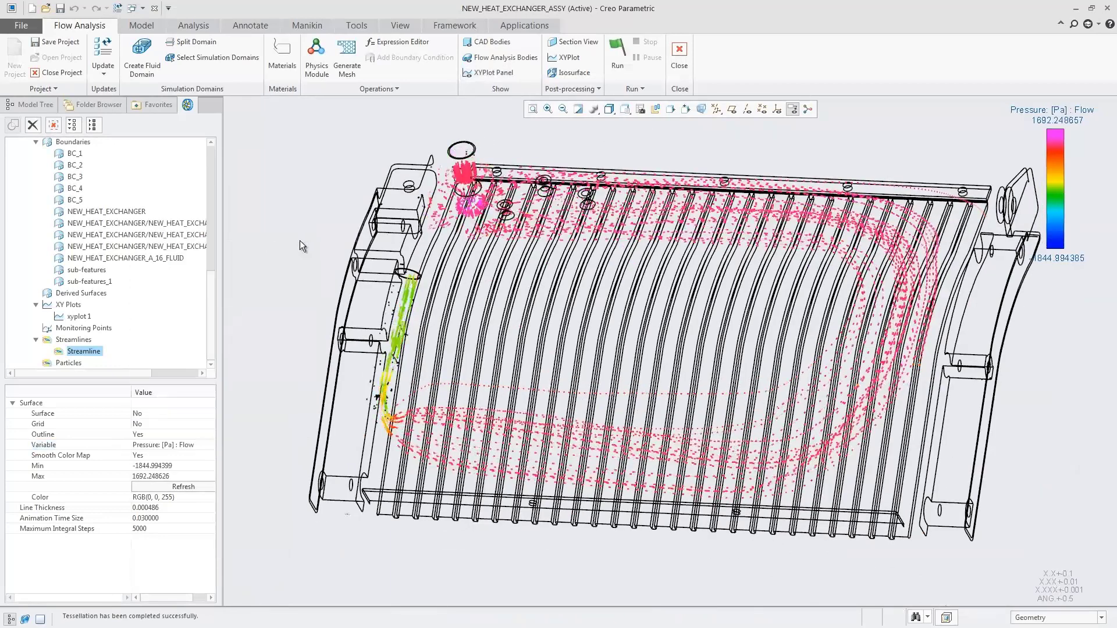
- Color the NEW_HEAT_EXCHANGER results boundary by the heat variable Temperature: [K]
drag(211, 287, 211, 280)
click(110, 229)
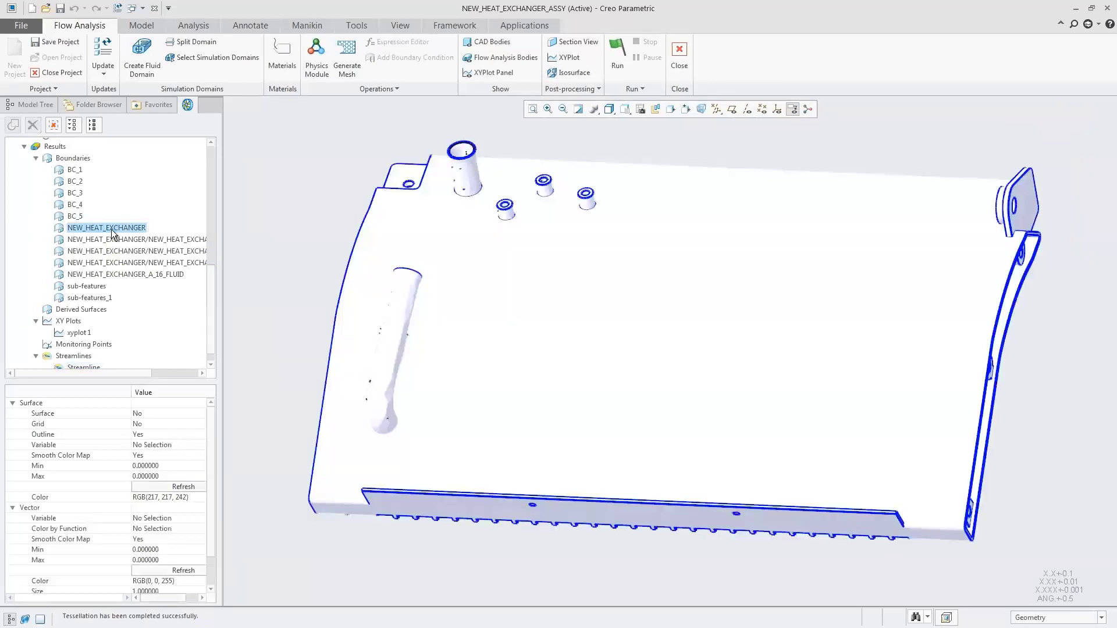
click(162, 444)
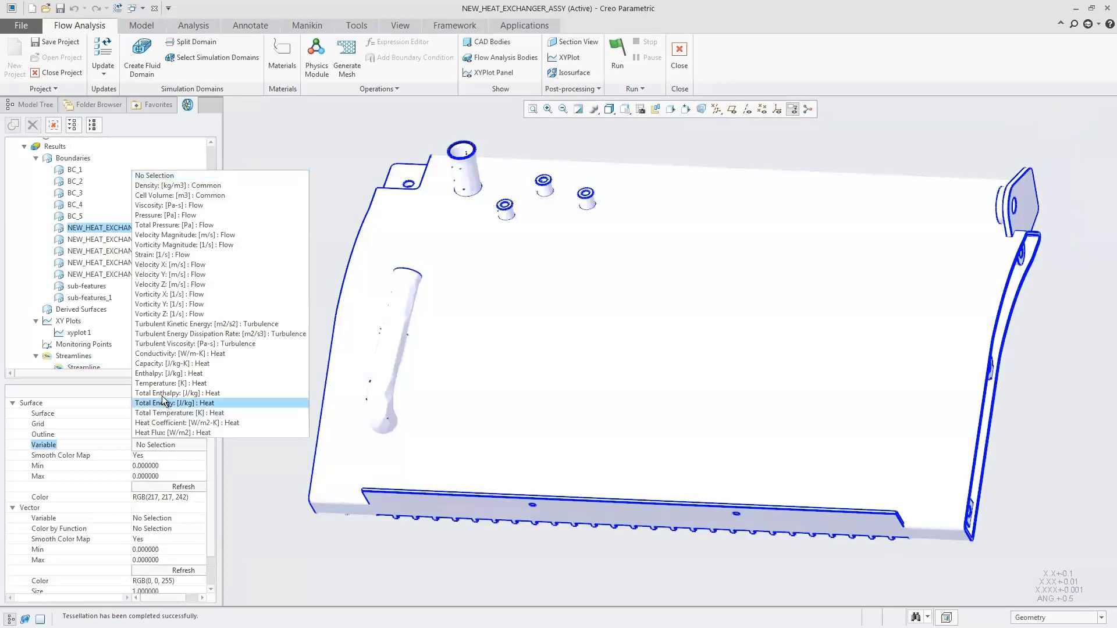
click(159, 382)
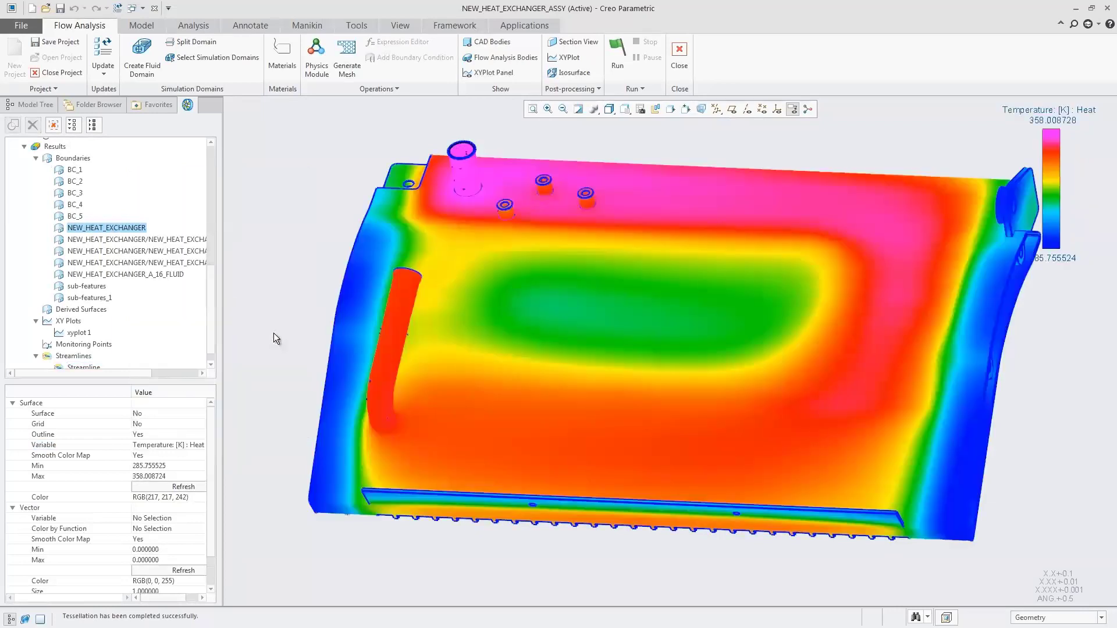
- Color the three NEW_HEAT_EXCHANGER interface boundaries in the results together by the heat variable Temperature: [K]
click(137, 241)
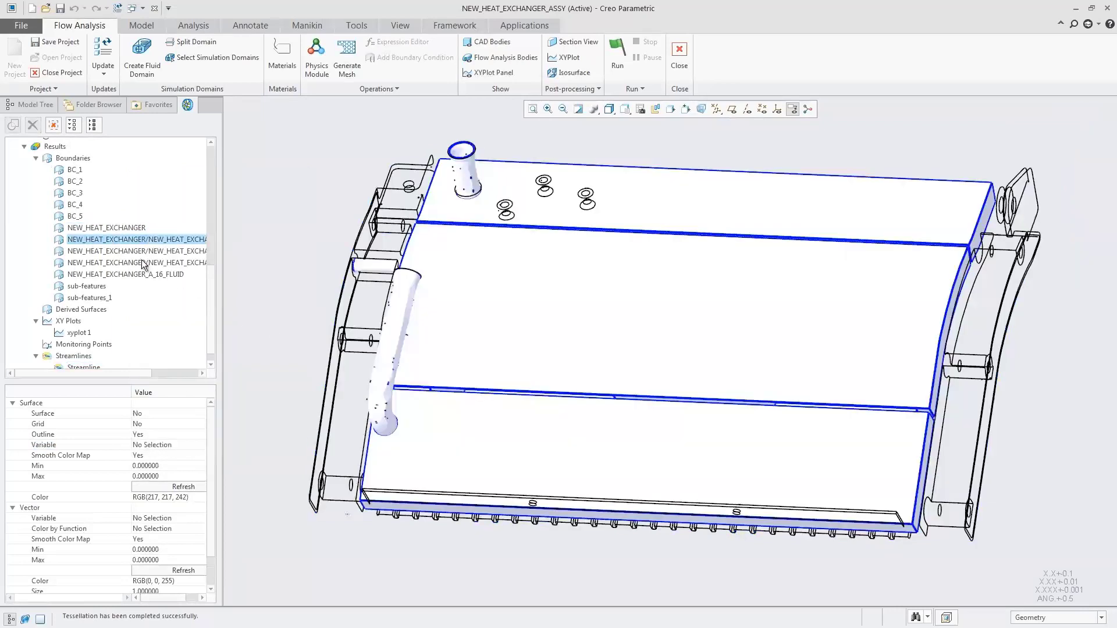
shift+click(142, 260)
click(169, 445)
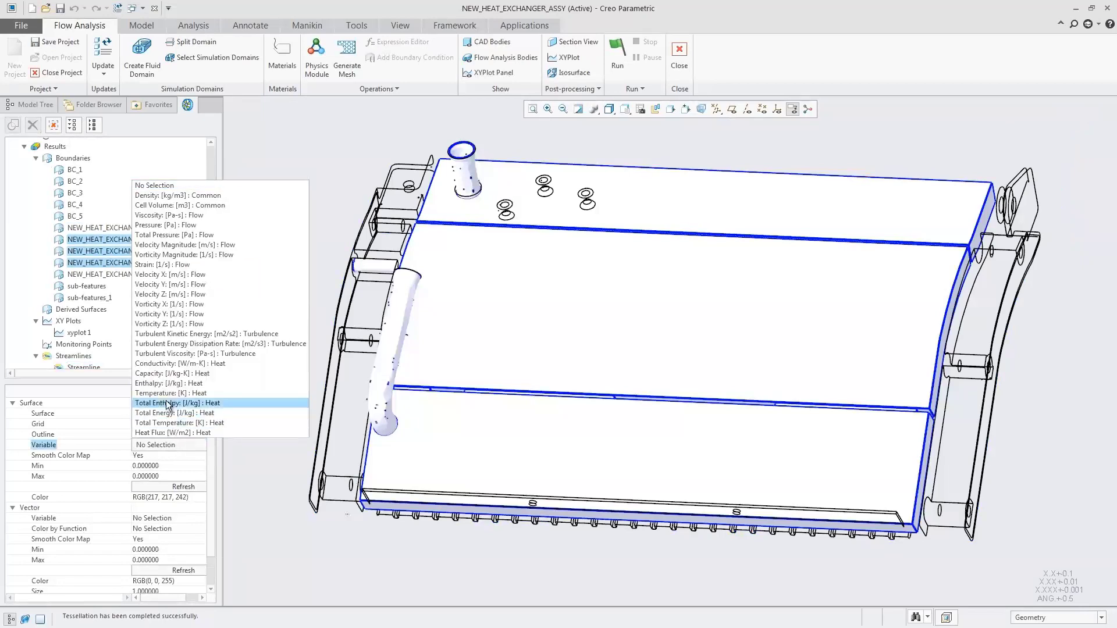
click(166, 393)
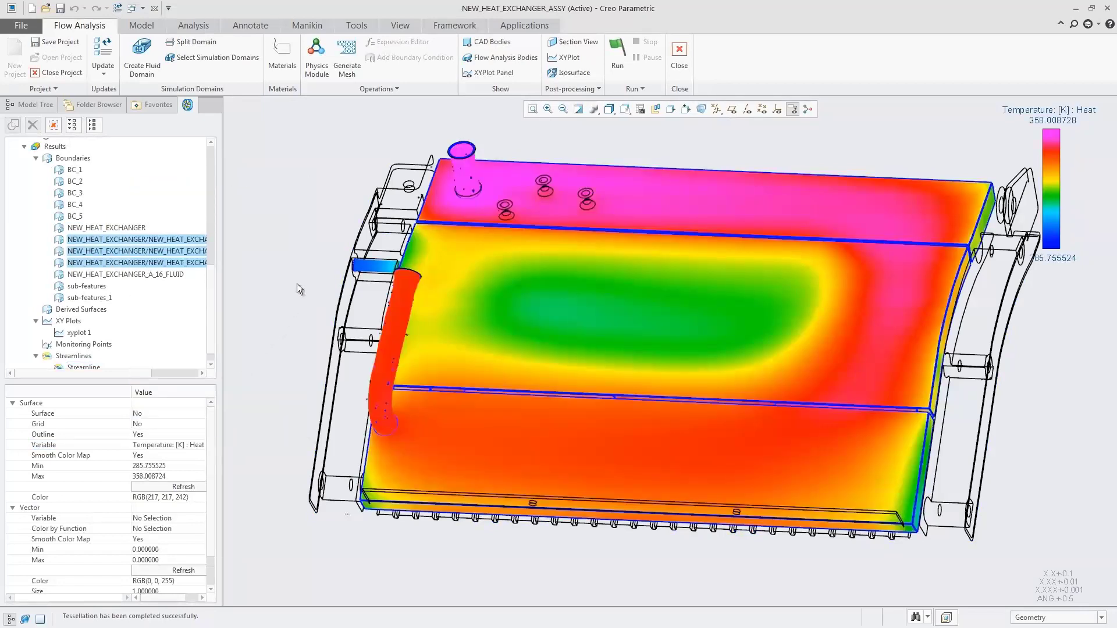
- Create a section view of the results and color it by the heat variable Temperature: [K]
click(568, 43)
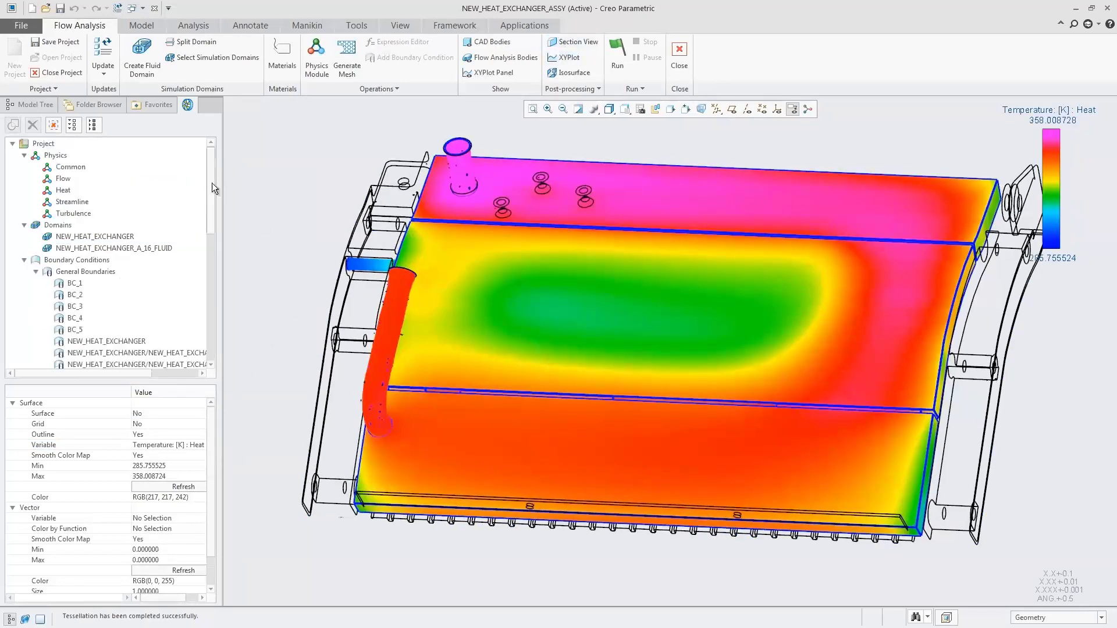
scroll(202, 270, down, 4)
click(88, 293)
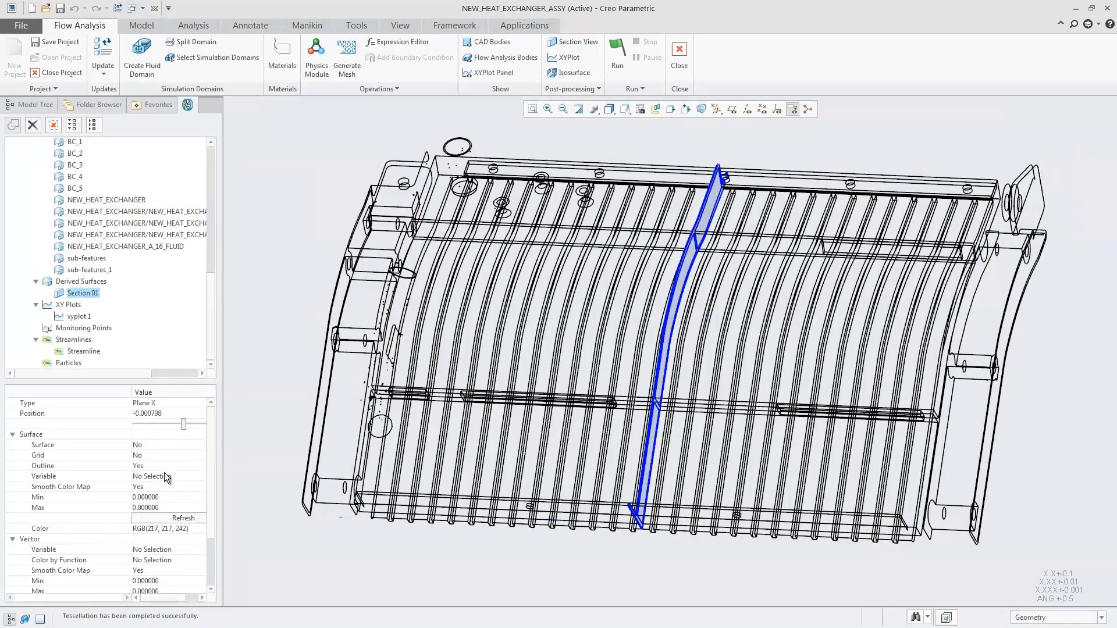
click(164, 473)
click(163, 431)
- Change the section's type to Plane Z and move it through the exchanger to a position of about -0.006
click(166, 402)
click(166, 402)
click(162, 430)
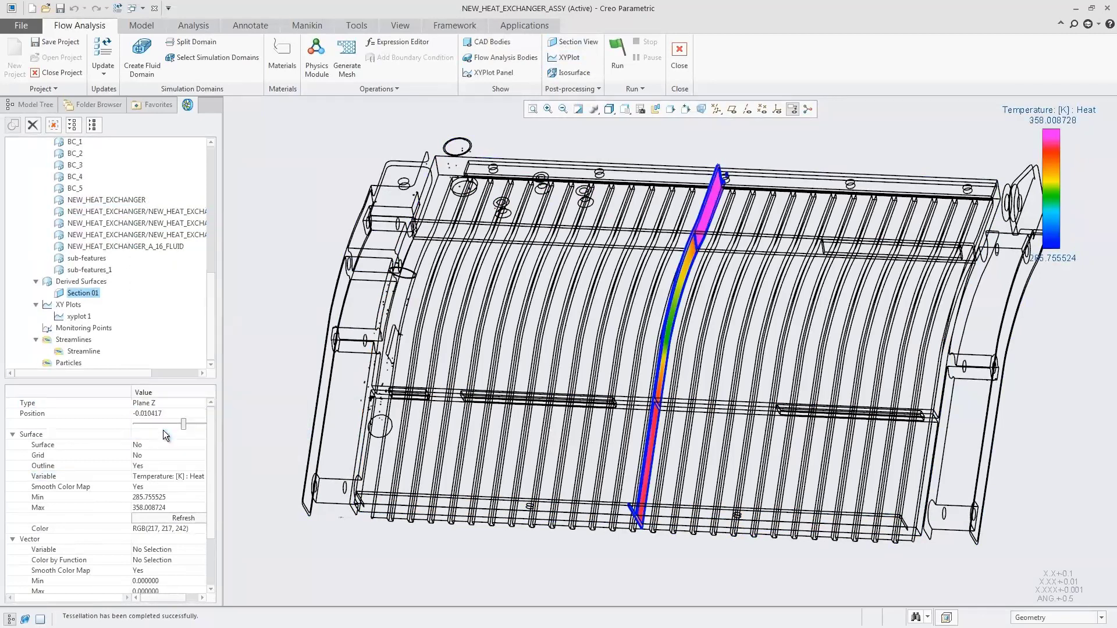
click(154, 425)
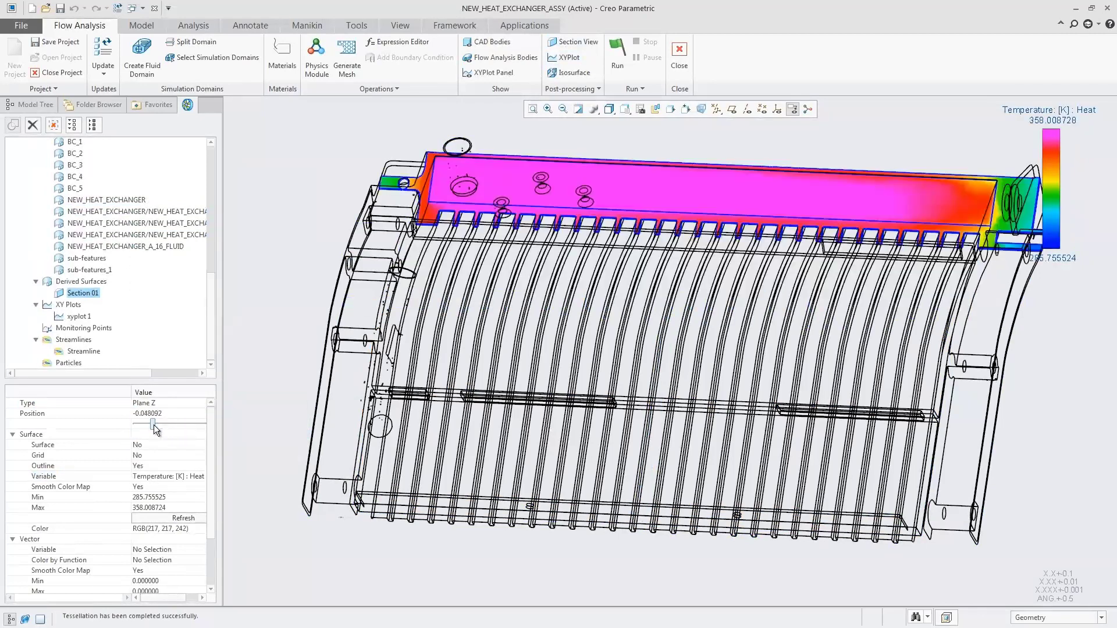
drag(161, 424, 171, 426)
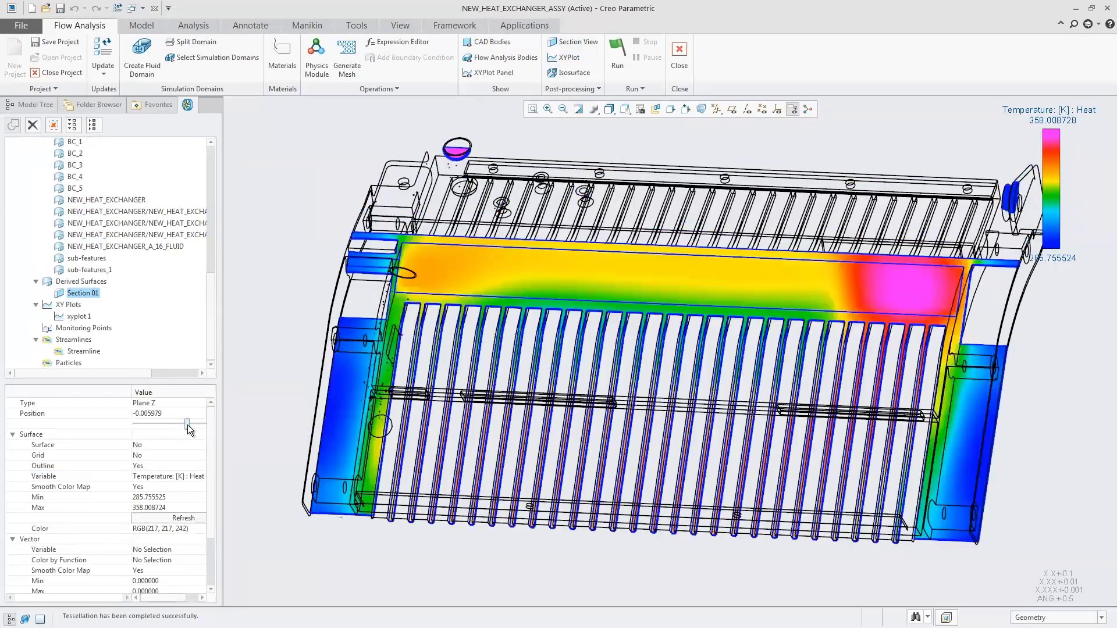
- Create an isosurface with Temperature: [K] as both its isosurface variable and its surface color variable
click(570, 76)
drag(212, 198, 207, 336)
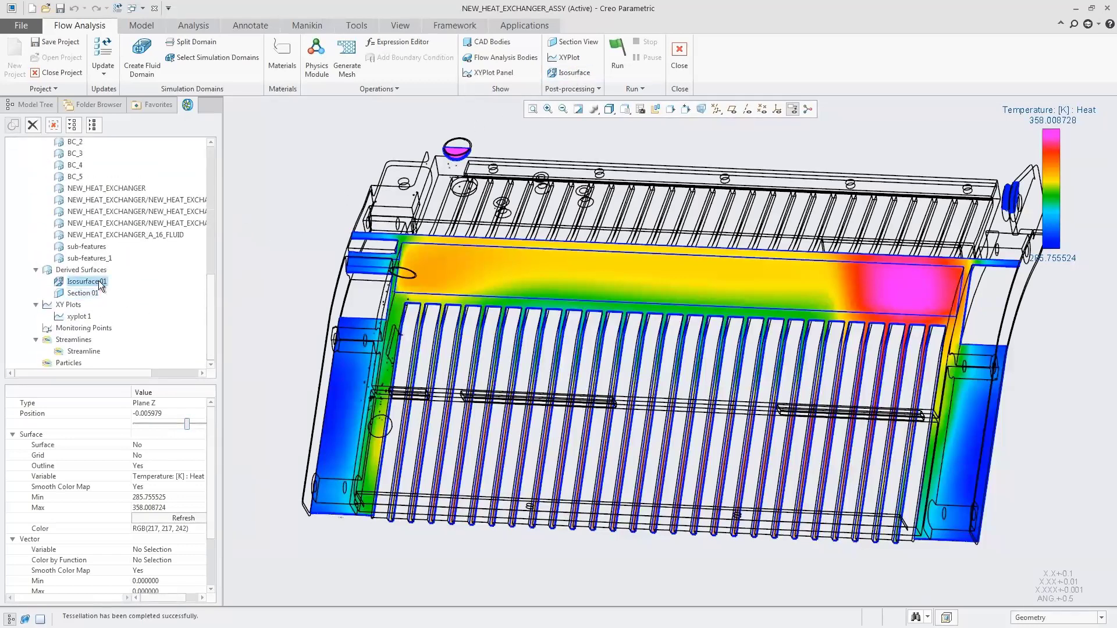
click(172, 402)
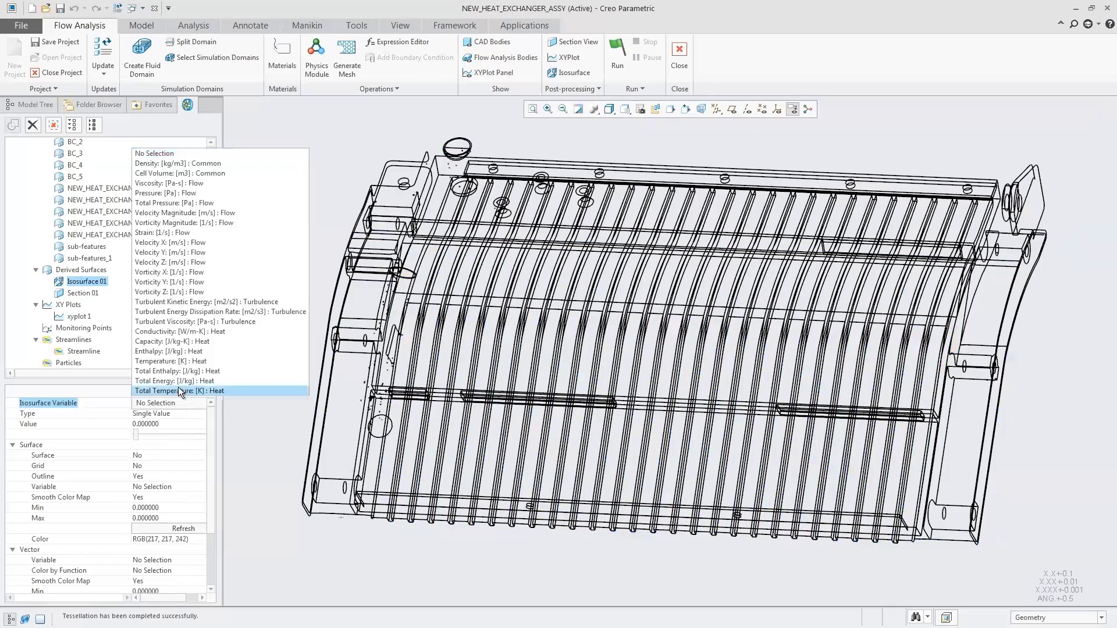
click(177, 368)
click(172, 486)
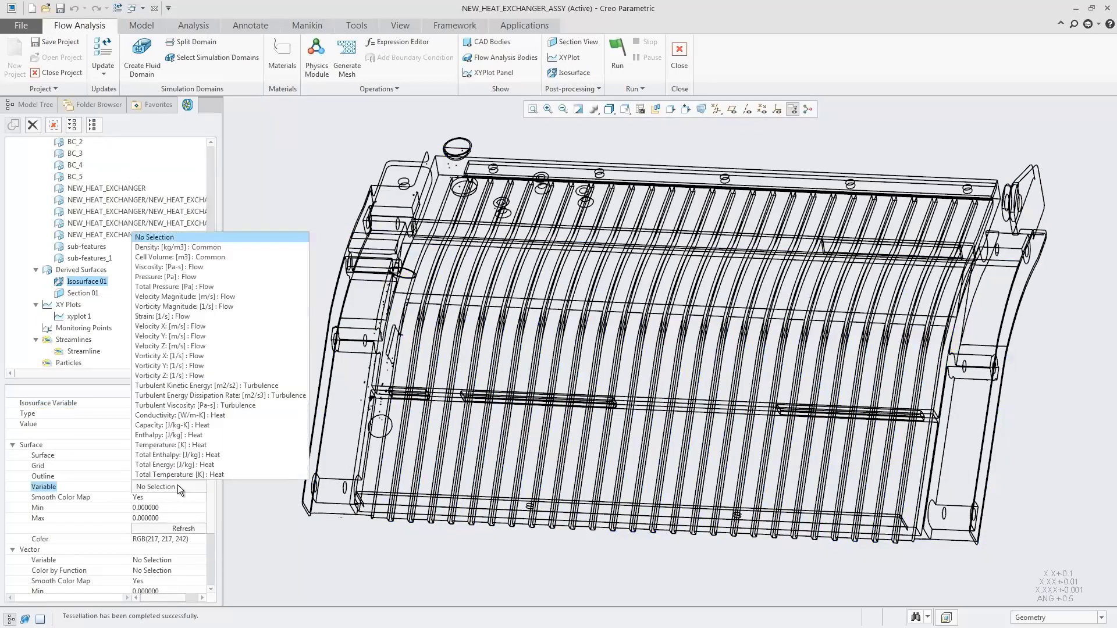
click(165, 445)
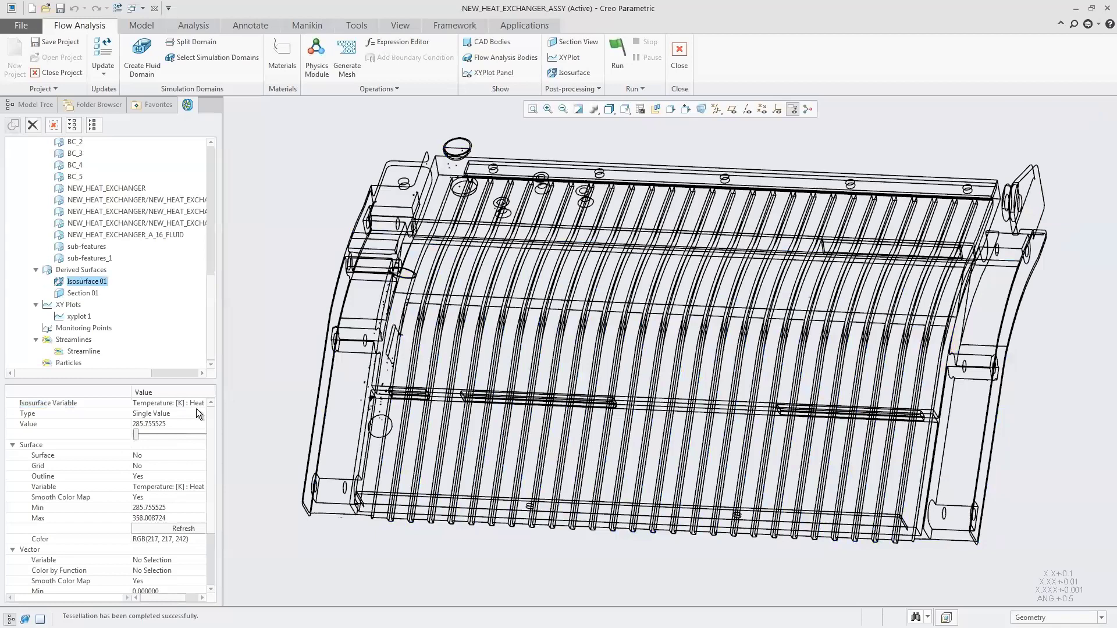
- Sweep the isosurface through the temperature range, set its value to 345 and refresh its minimum and maximum
drag(149, 431, 158, 432)
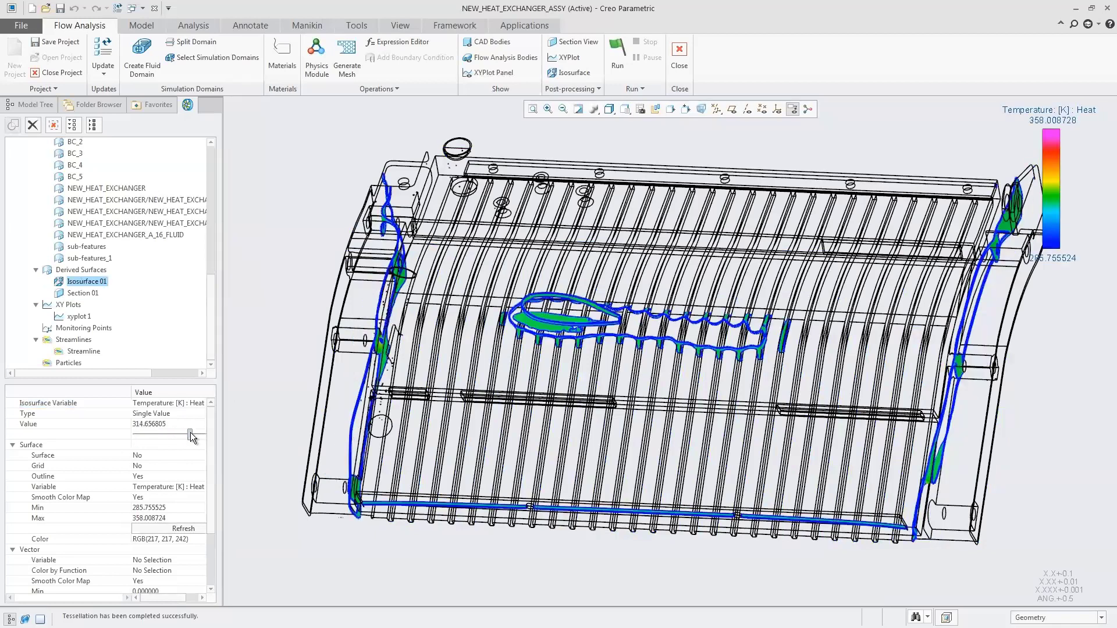
click(176, 423)
double_click(175, 423)
text(345)
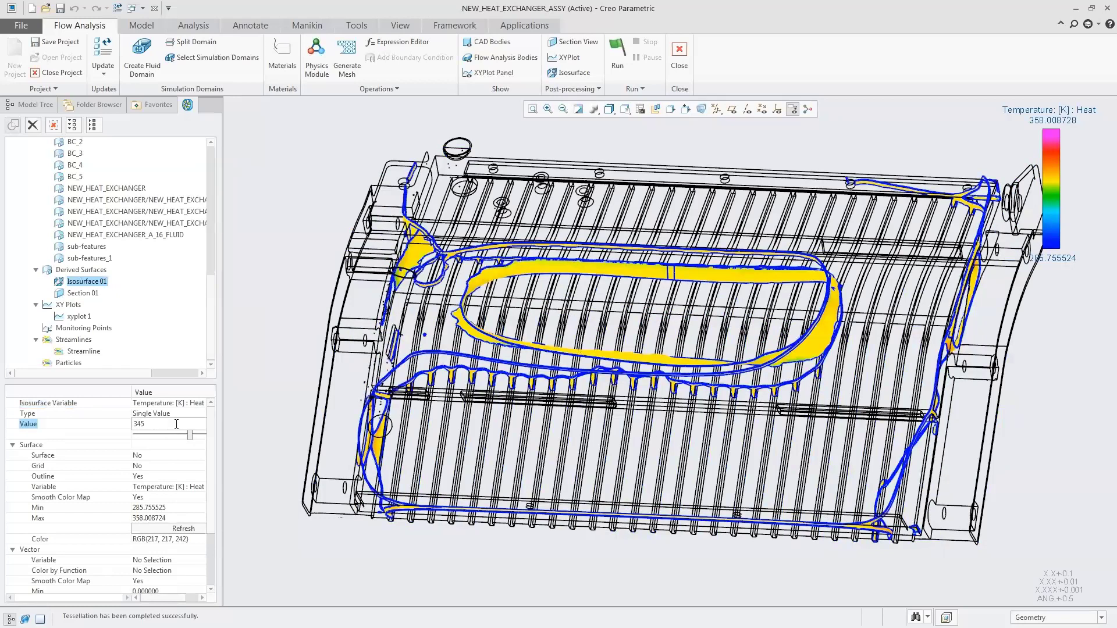
click(169, 528)
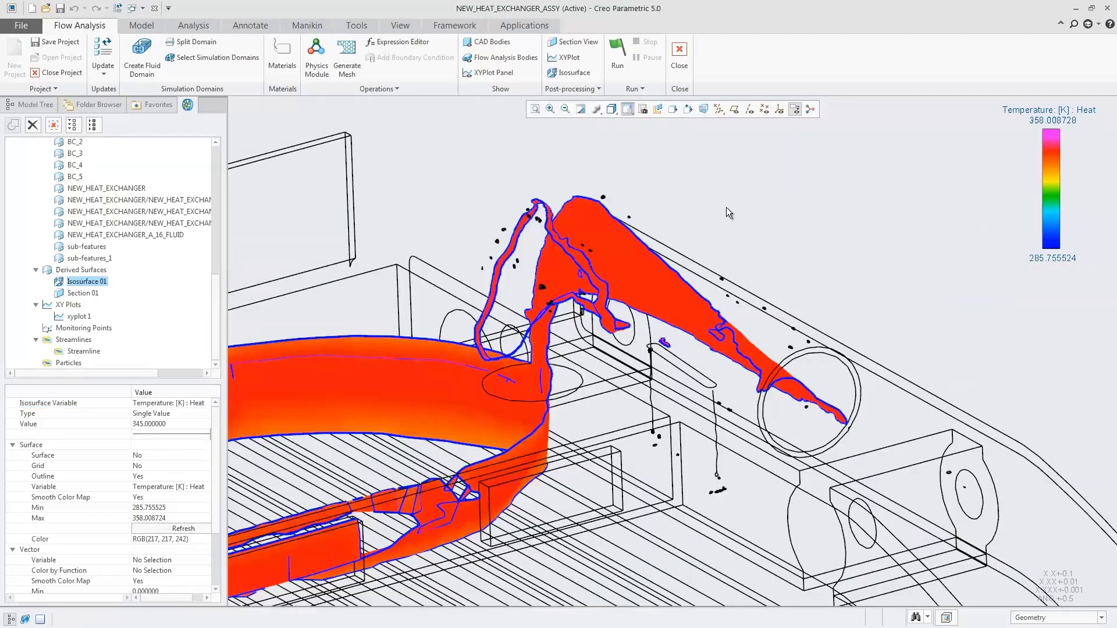
- Reset the model to its default orientation and quit Flow Analysis
key(ctrl+d)
click(679, 56)
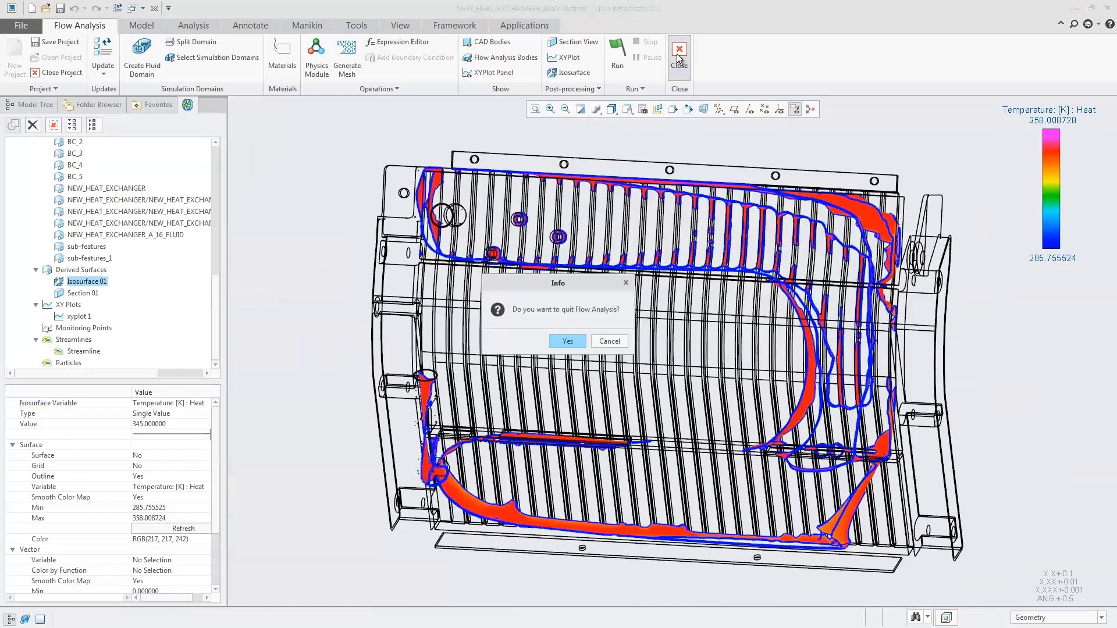
click(571, 340)
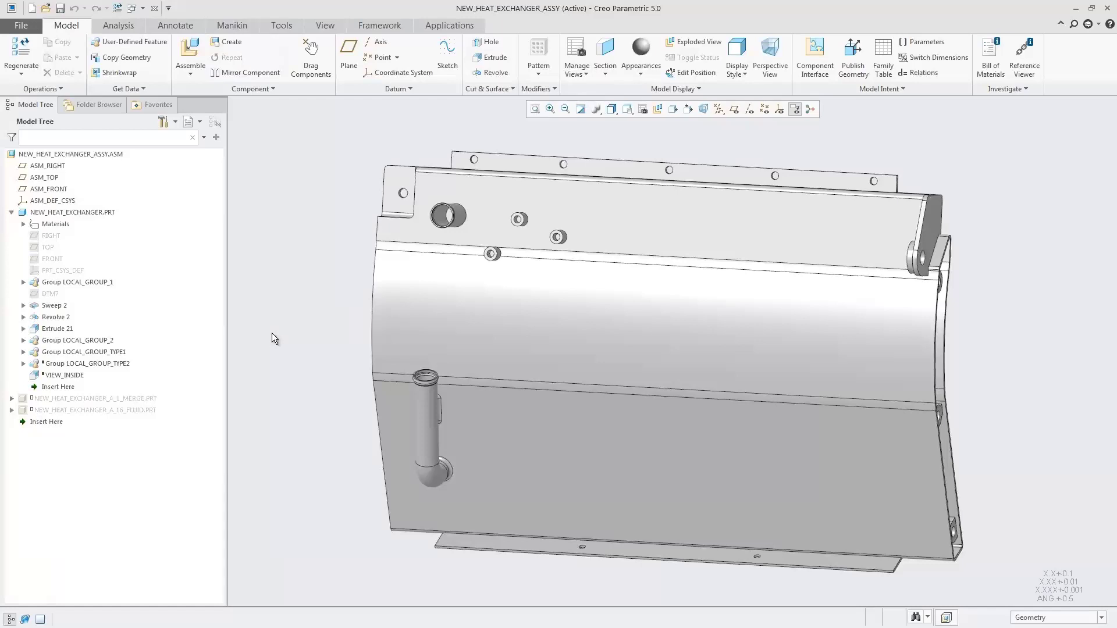
- Suppress the feature group LOCAL_GROUP_TYPE1 in the heat exchanger part
click(117, 352)
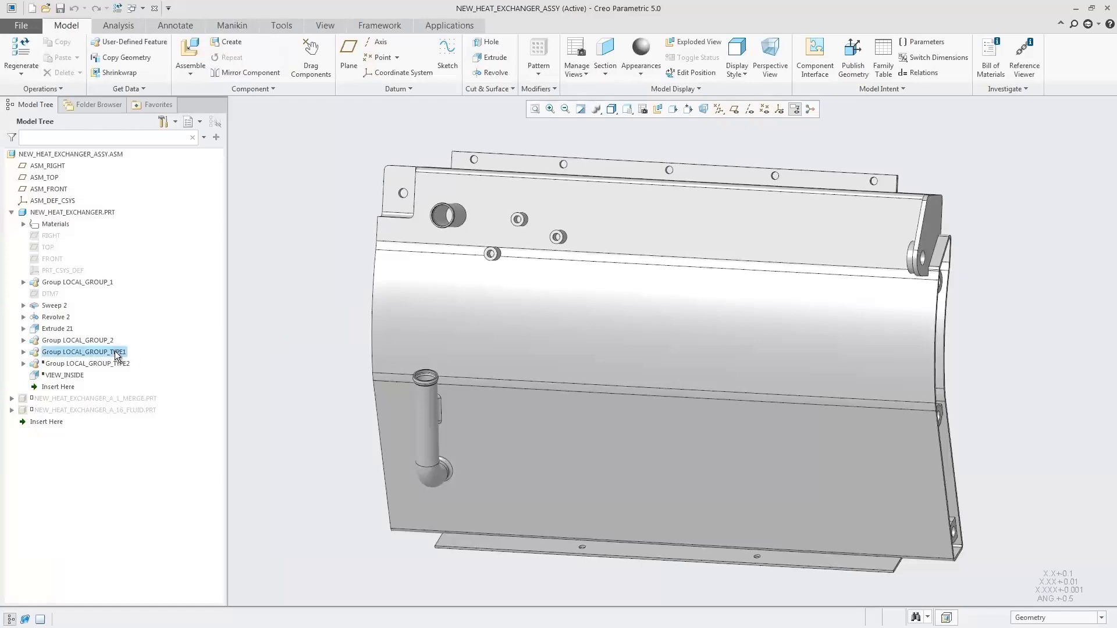
click(151, 283)
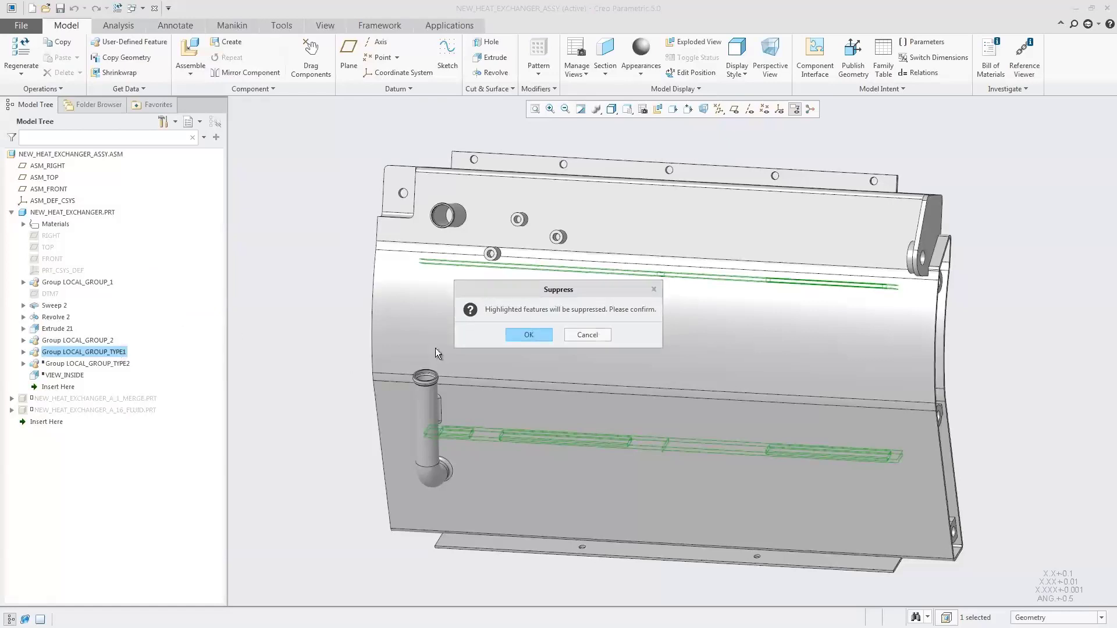
click(517, 336)
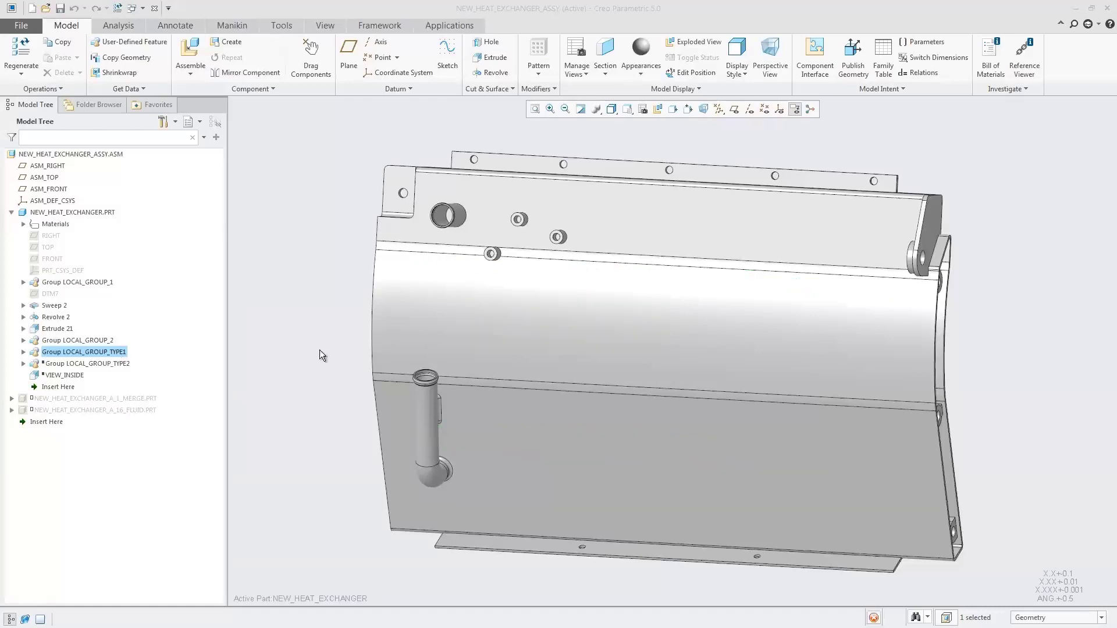
click(295, 349)
- Resume the suppressed group LOCAL_GROUP_TYPE2 together with the VIEW_INSIDE feature
click(110, 364)
ctrl+click(78, 373)
click(86, 336)
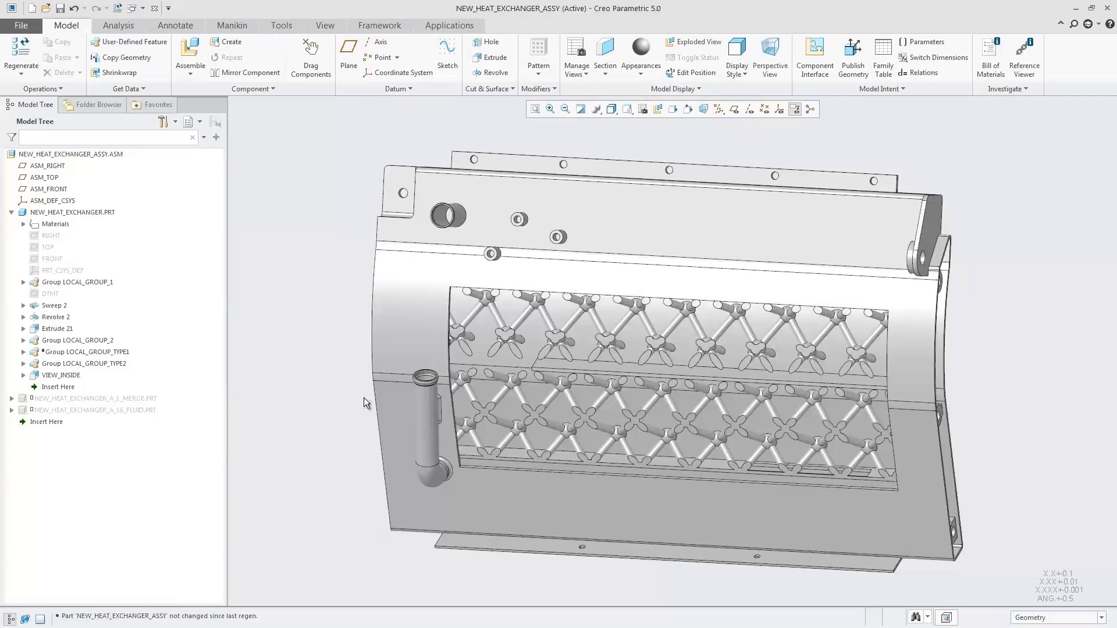
- Suppress the VIEW_INSIDE cut to close the exchanger's outer wall
click(75, 375)
click(118, 310)
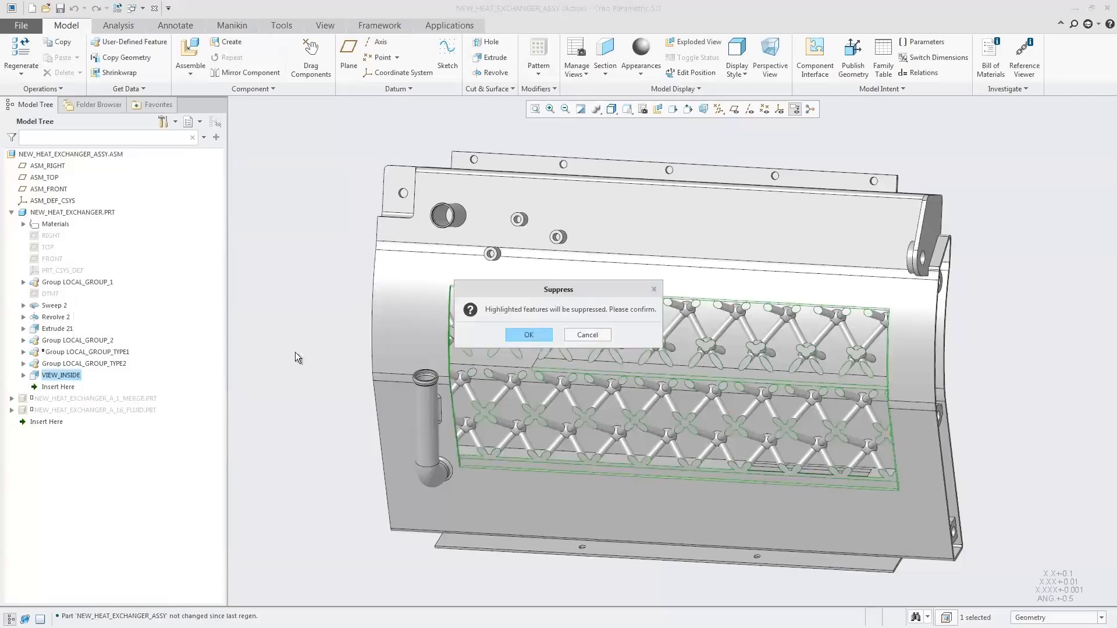
click(529, 335)
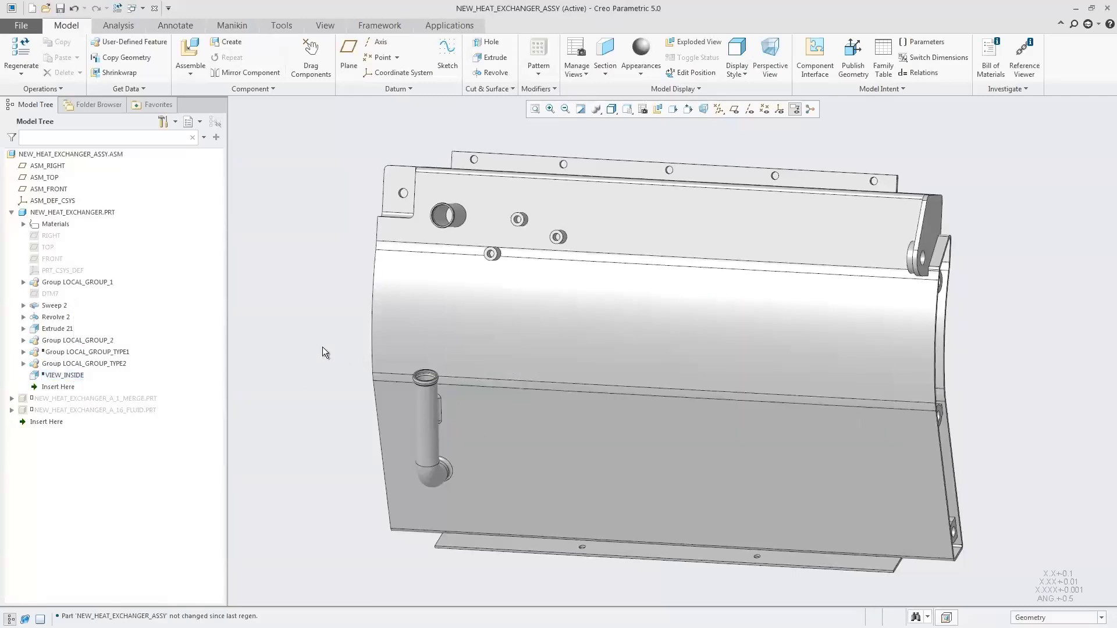
- Reopen Flow Analysis and update it to the modified geometry, accepting deletion of all current fluid domains
click(449, 25)
click(361, 58)
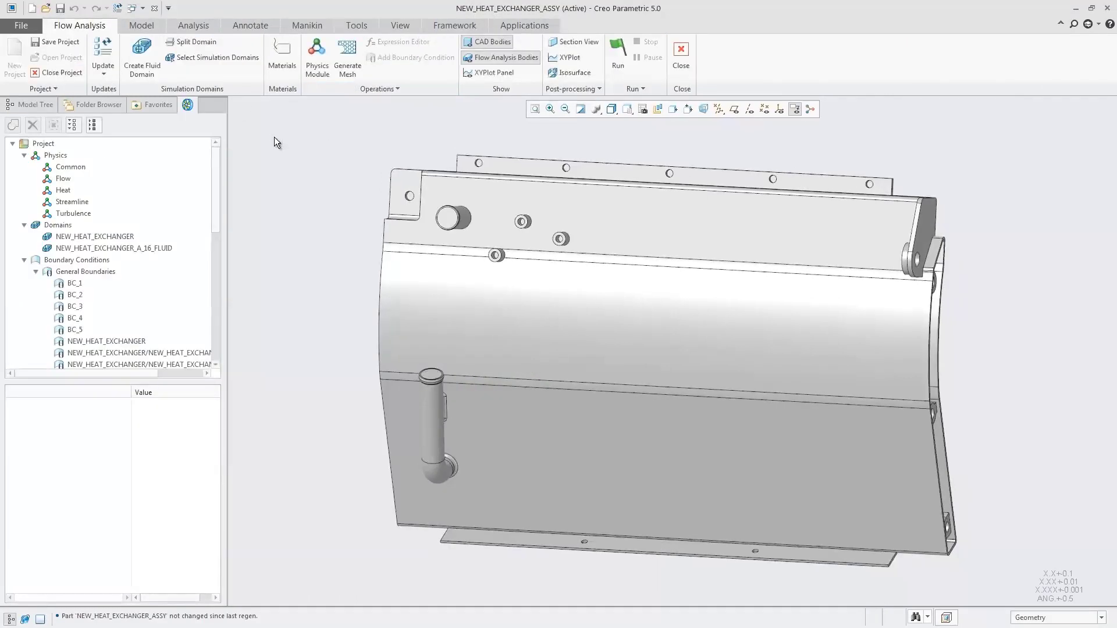
click(103, 71)
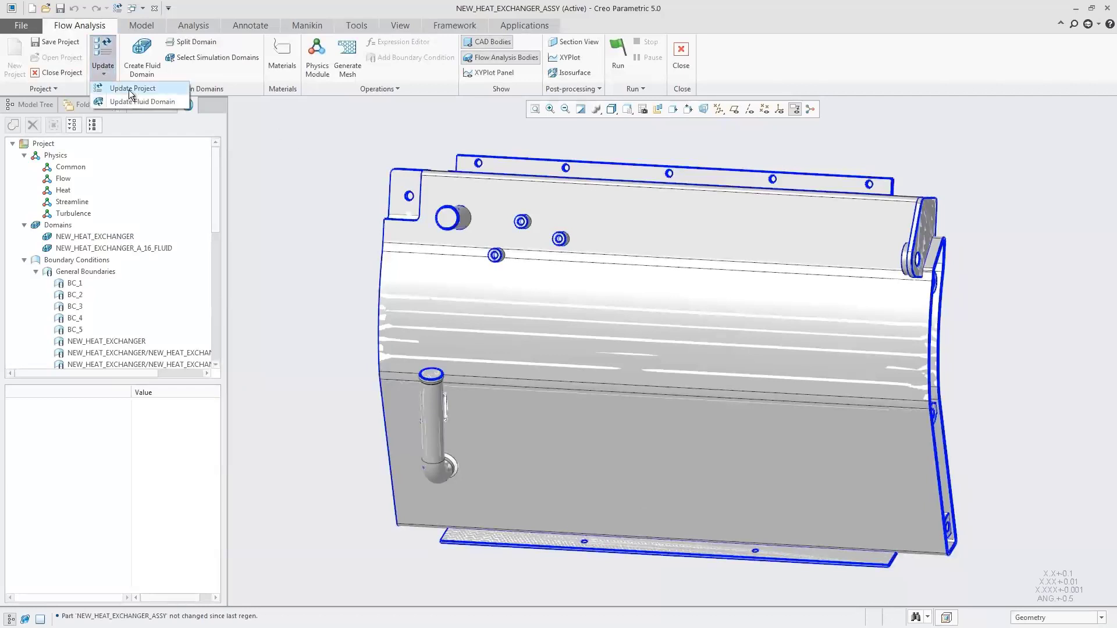
click(129, 90)
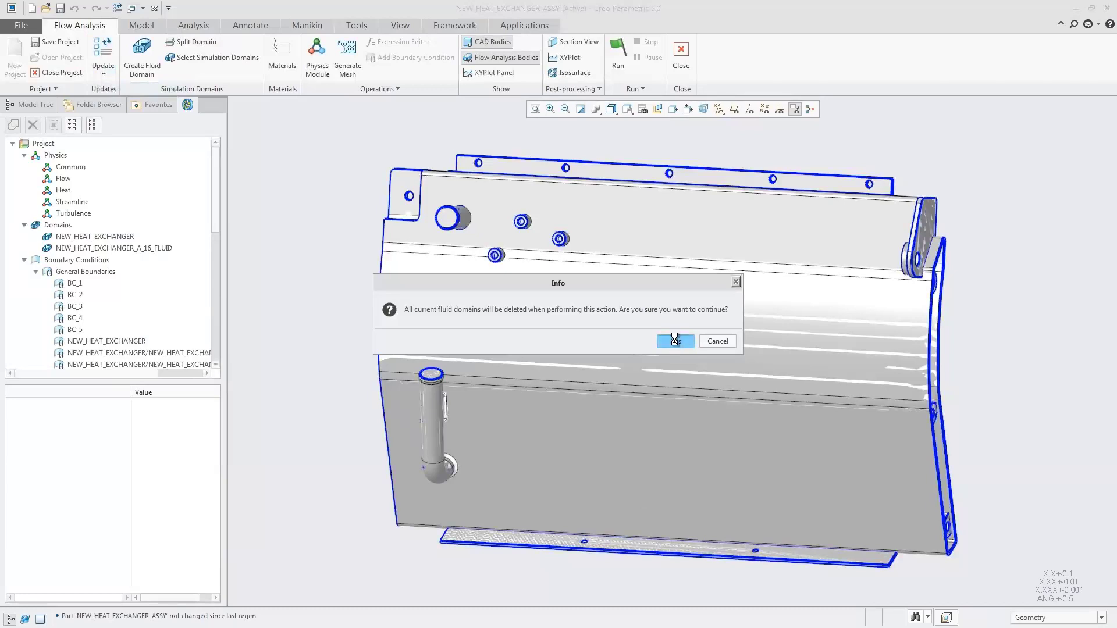
click(675, 341)
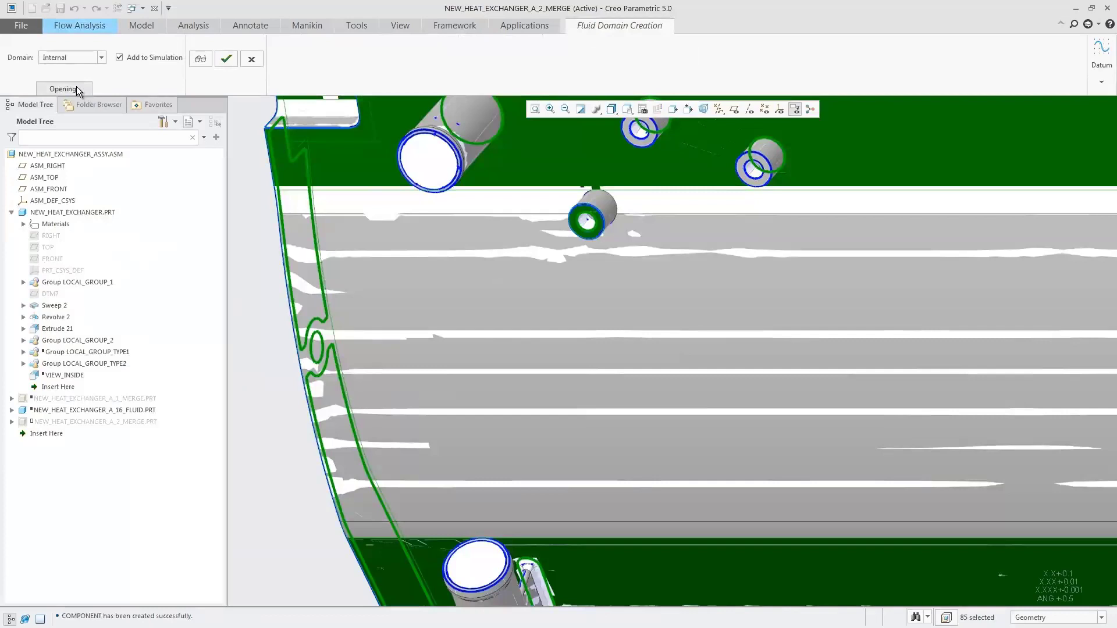
- Create the internal fluid domain, replacing the preselected opening faces with the annular end faces of the two large pipes
click(64, 88)
right_click(1052, 409)
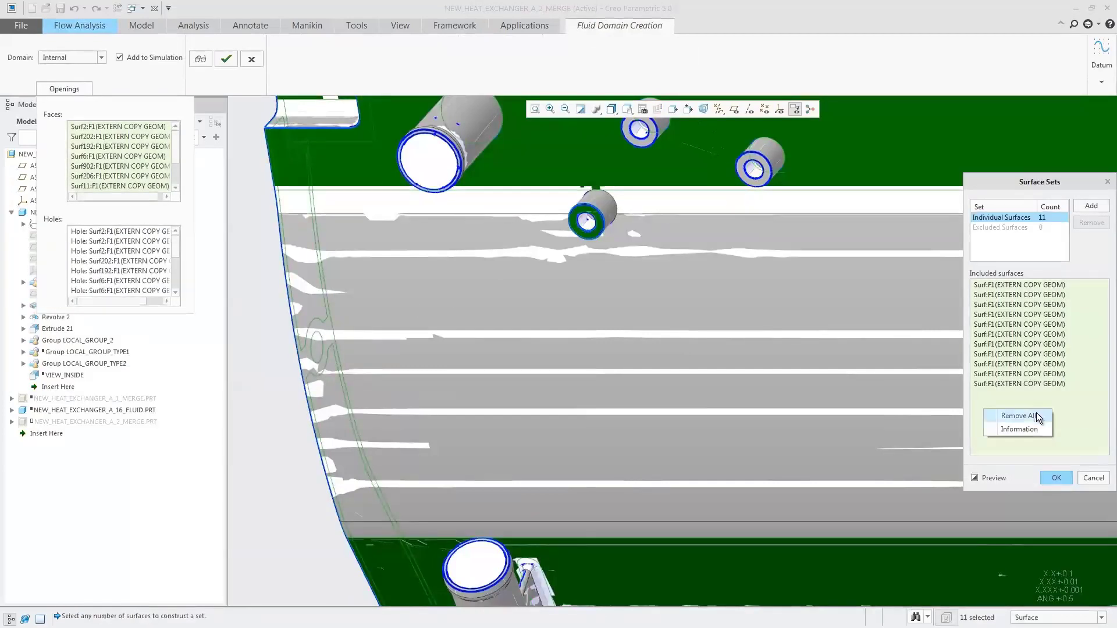
click(1035, 415)
click(460, 177)
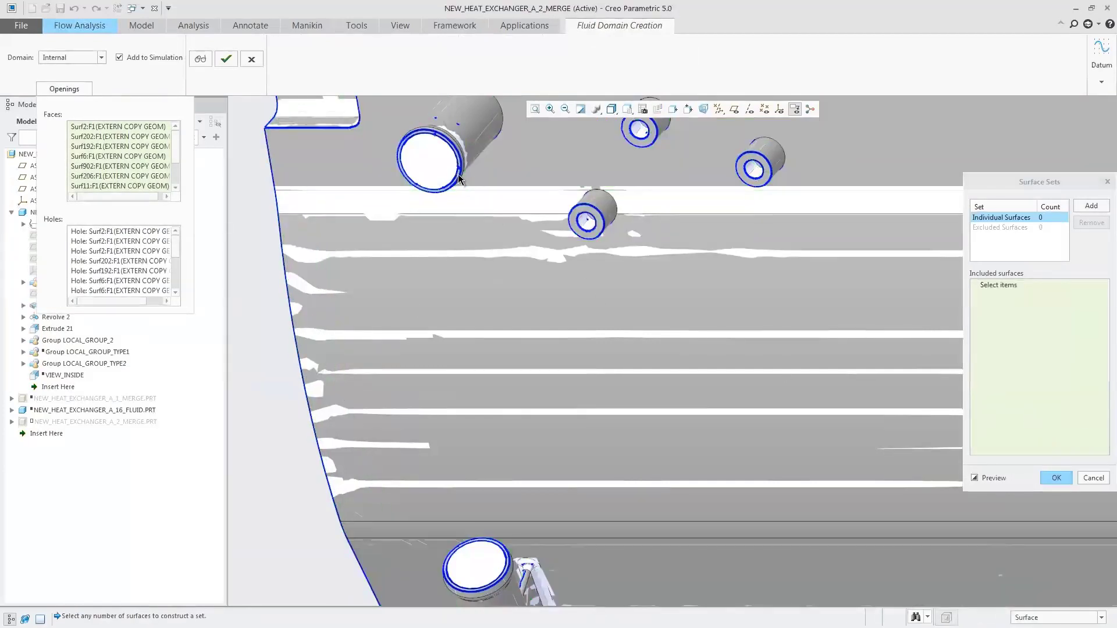
click(505, 552)
click(1055, 478)
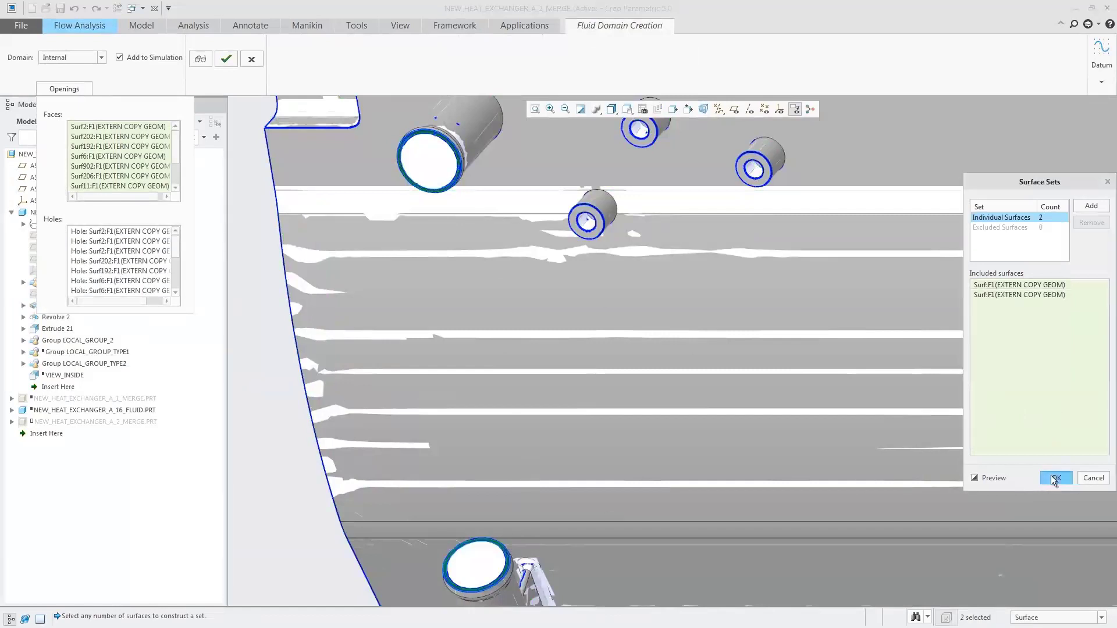
click(533, 109)
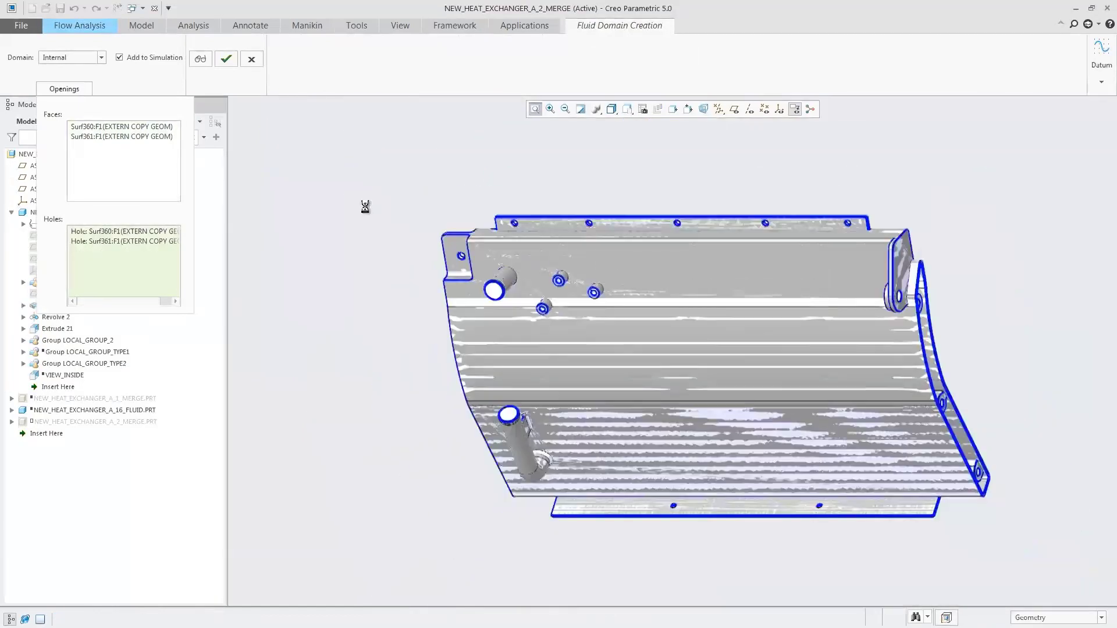
click(226, 58)
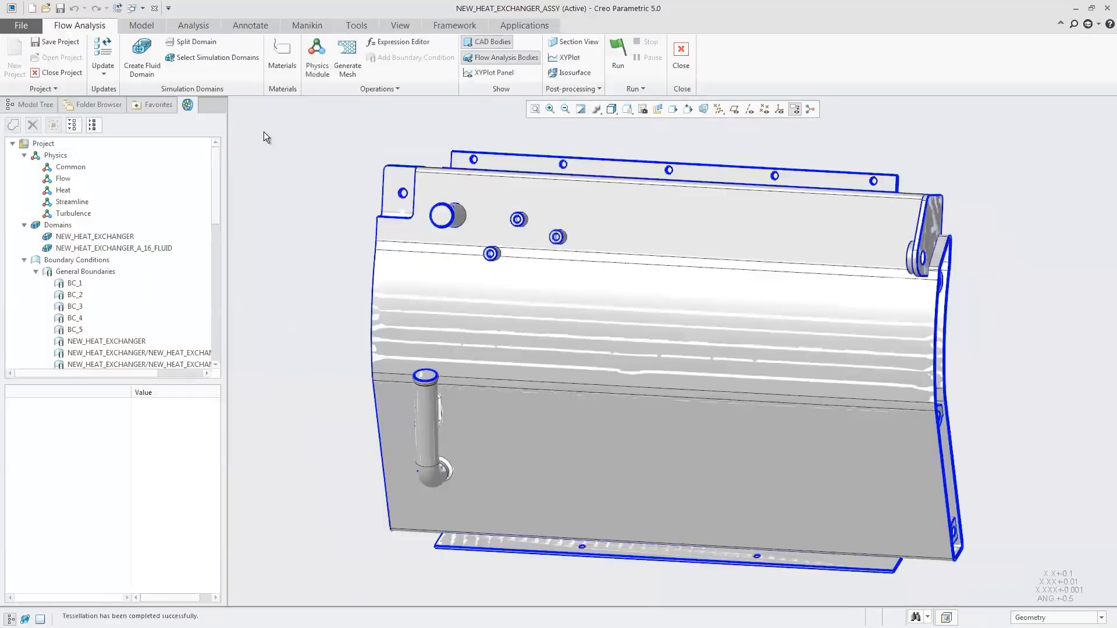
- Run the simulation with the CAD and flow analysis bodies hidden and the XY plot panel shown
click(479, 57)
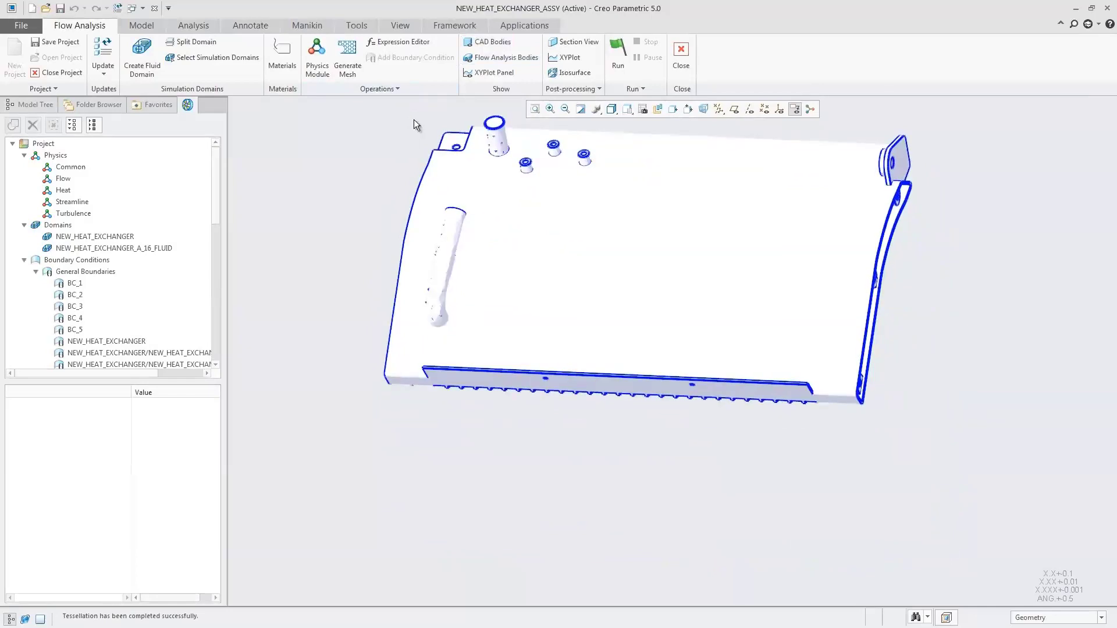
click(492, 72)
click(617, 51)
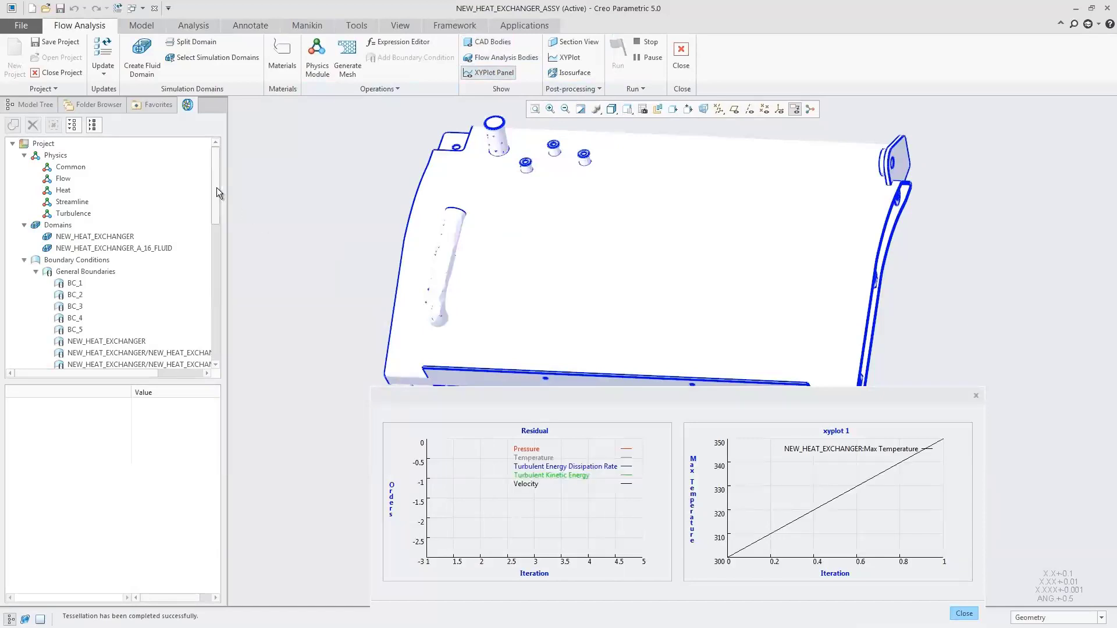
- Display the streamlines of the running simulation coloured by Temperature: [K] : Heat
drag(216, 188, 218, 351)
click(86, 350)
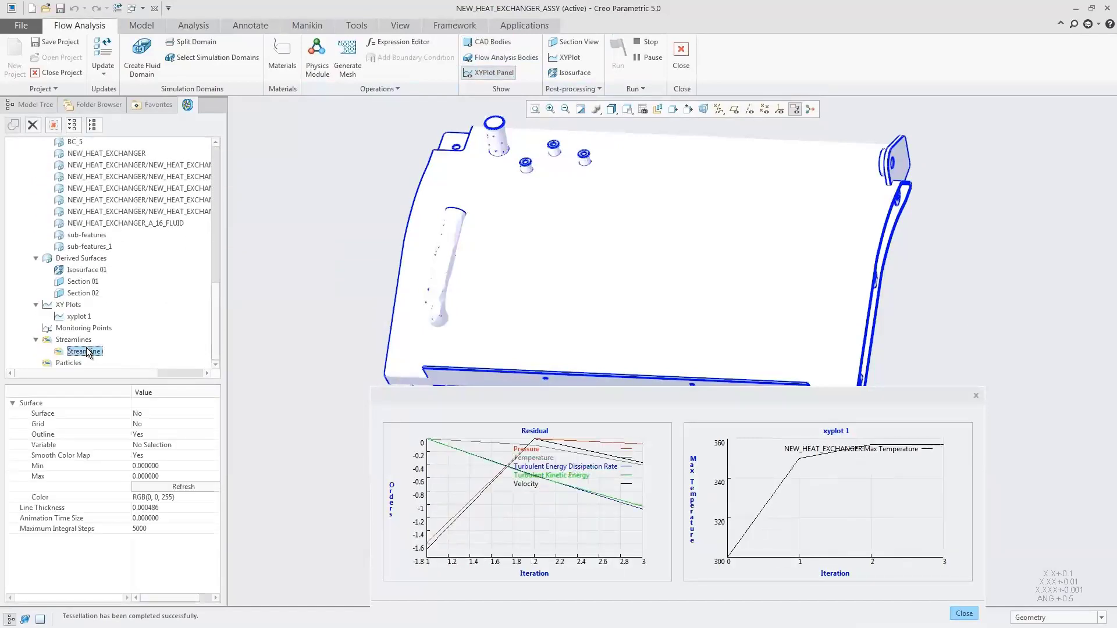
click(171, 444)
click(173, 445)
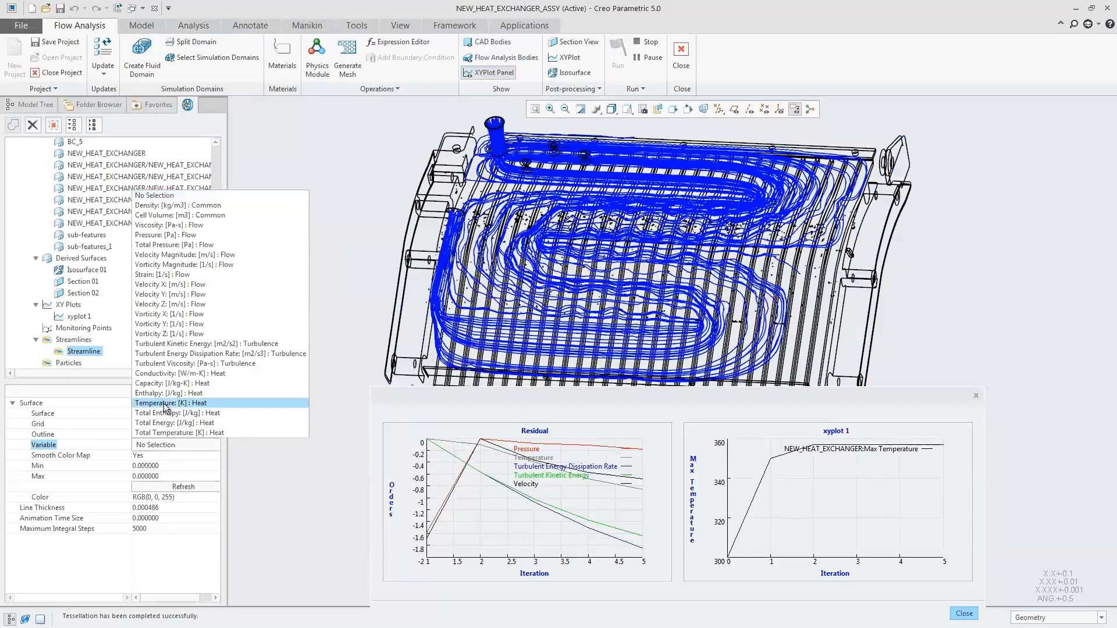
click(165, 403)
- Set the streamlines' animation time size to 0.03 and refresh their minimum and maximum range
click(177, 519)
key(BackSpace)
key(BackSpace)
key(BackSpace)
key(BackSpace)
key(BackSpace)
key(BackSpace)
key(BackSpace)
key(BackSpace)
text(0.03)
click(181, 486)
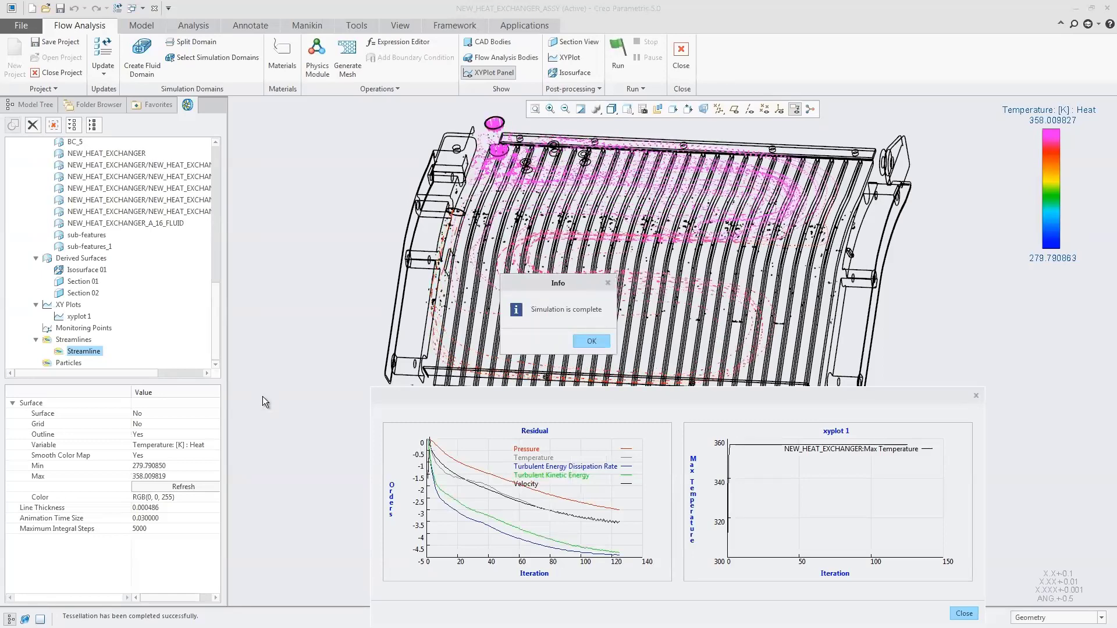
- Dismiss the completion notice and XY plot panel, and colour the streamlines by Pressure: [Pa] : Flow
click(596, 337)
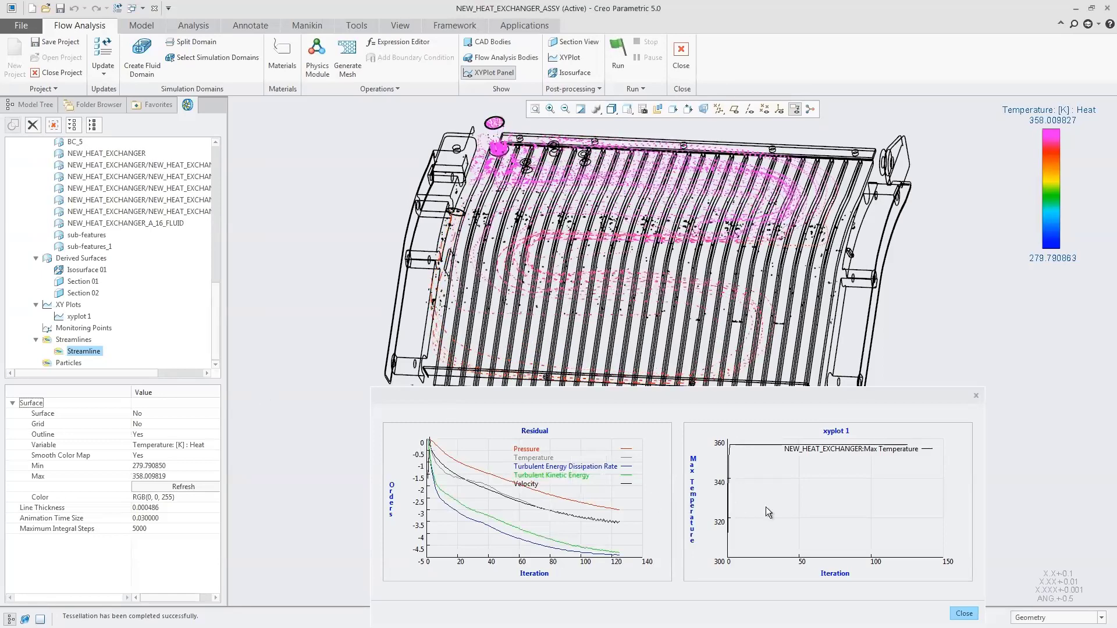
click(961, 615)
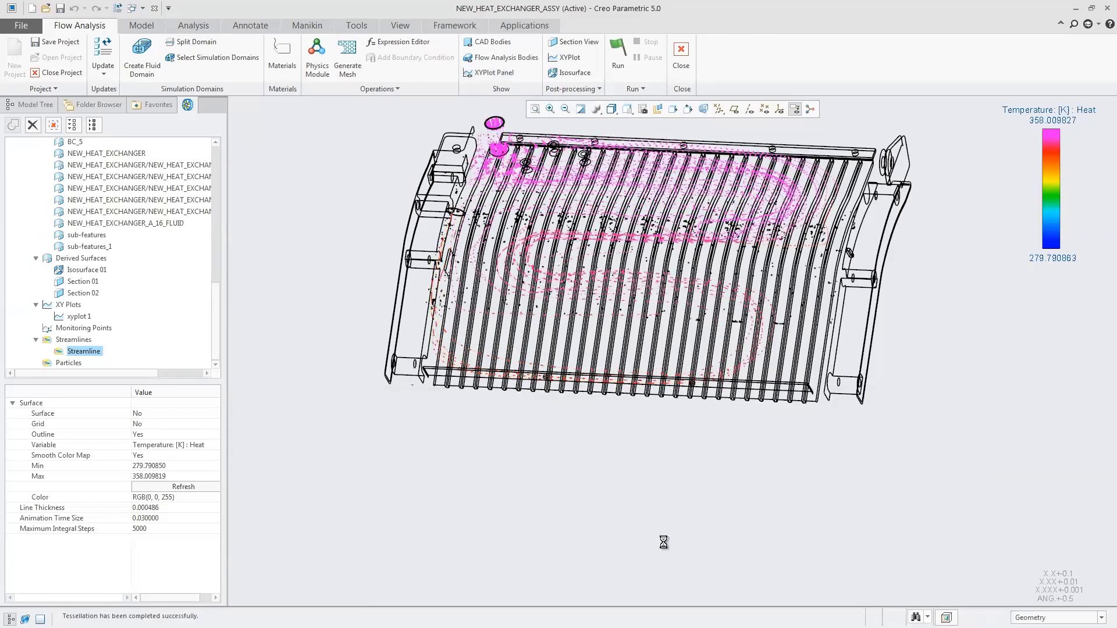
click(201, 445)
click(201, 443)
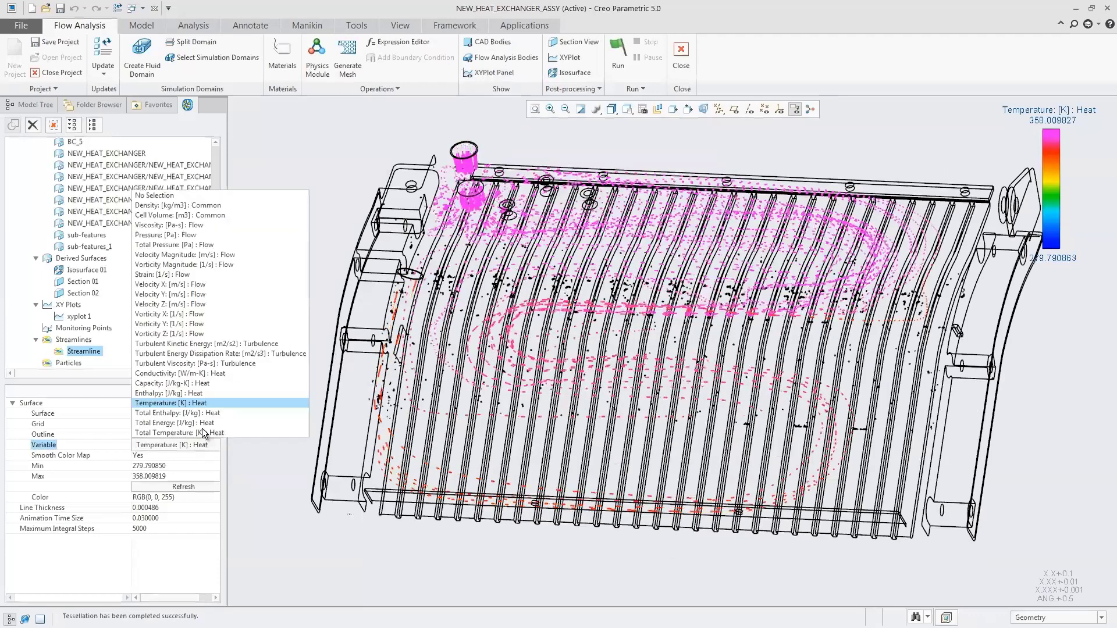
click(192, 235)
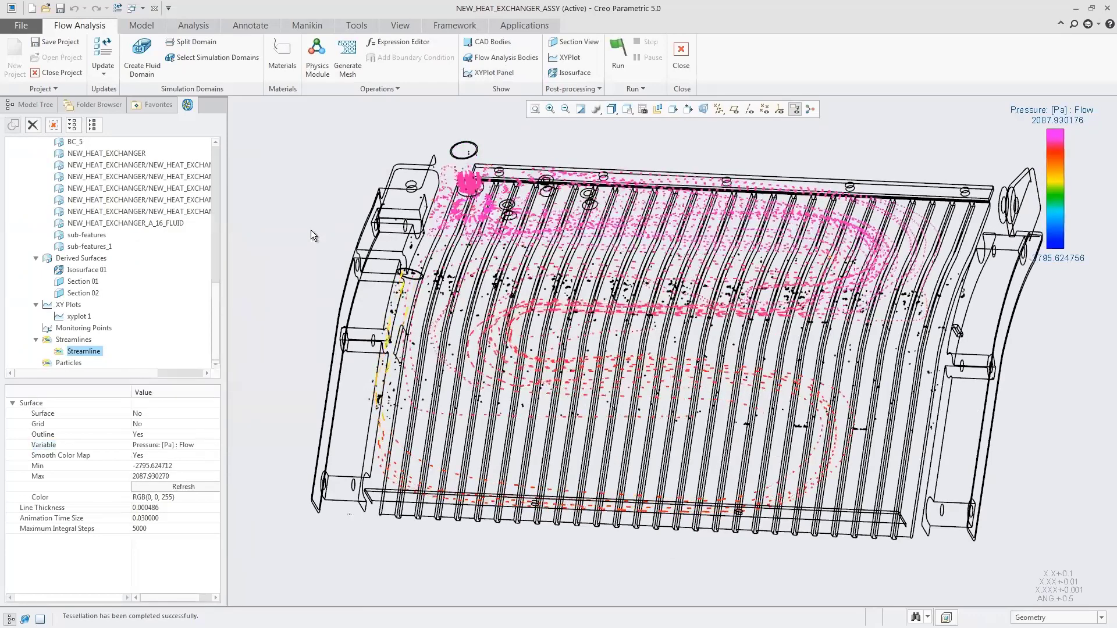
- Colour the NEW_HEAT_EXCHANGER boundary in the results by Temperature: [K] : Heat
drag(215, 324, 215, 295)
click(113, 225)
click(160, 444)
click(163, 445)
click(175, 382)
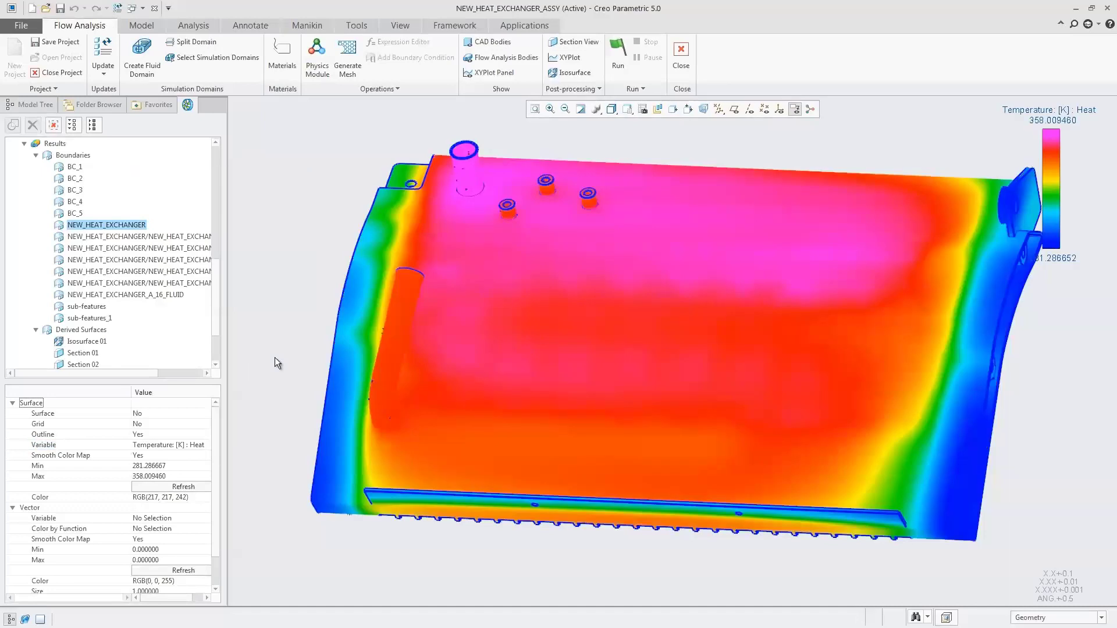
- Colour all five interface boundaries between the heat exchanger and the fluid by Temperature: [K] : Heat
click(172, 237)
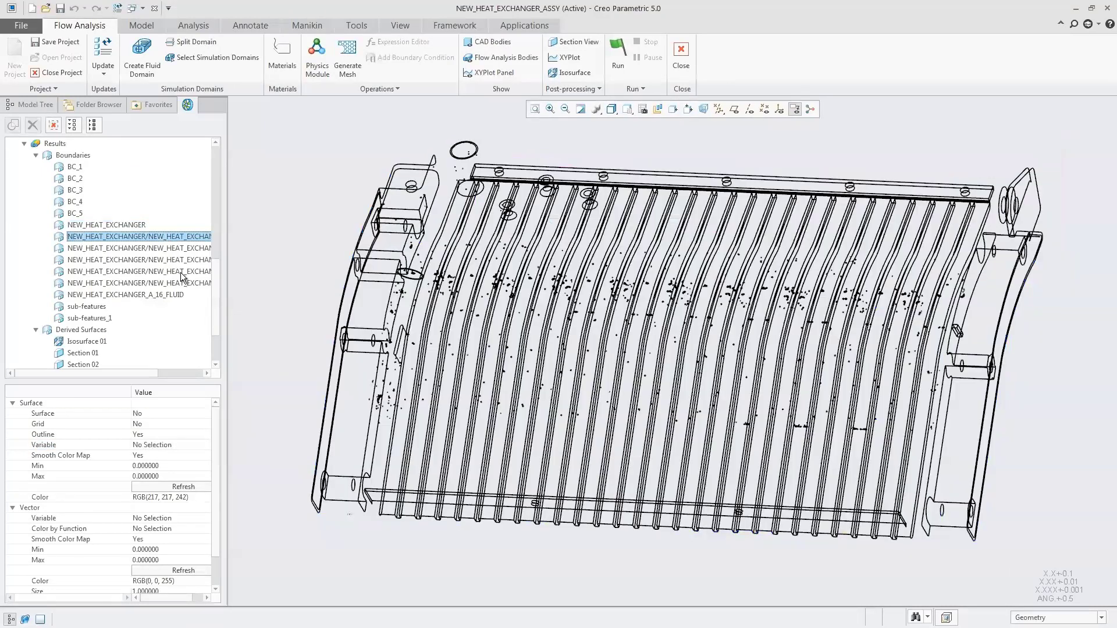
shift+click(184, 282)
click(180, 444)
click(180, 444)
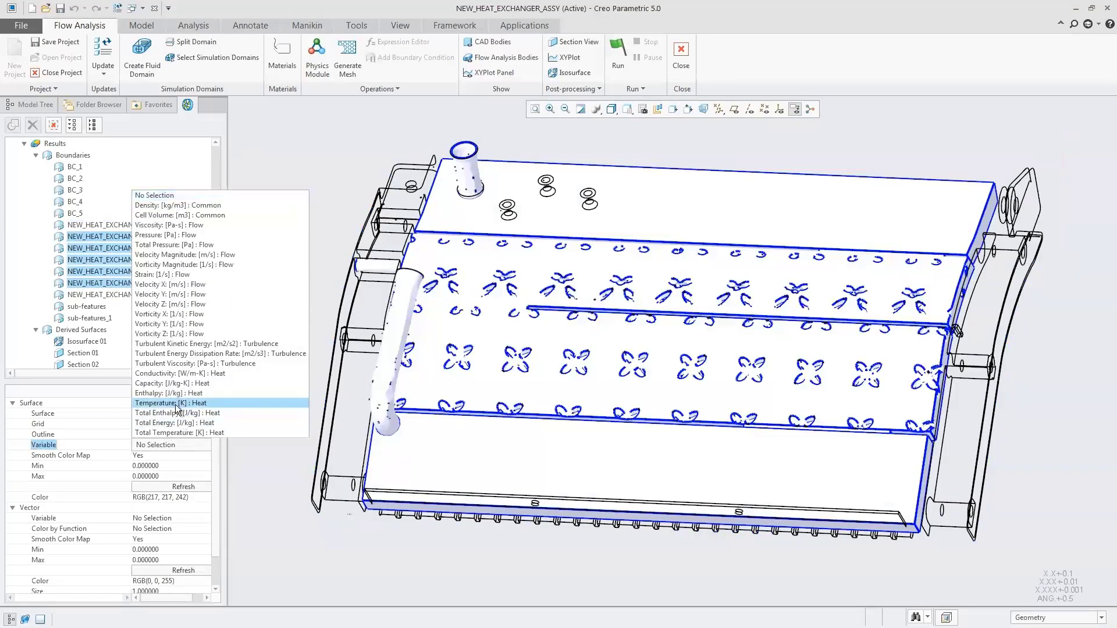
click(174, 404)
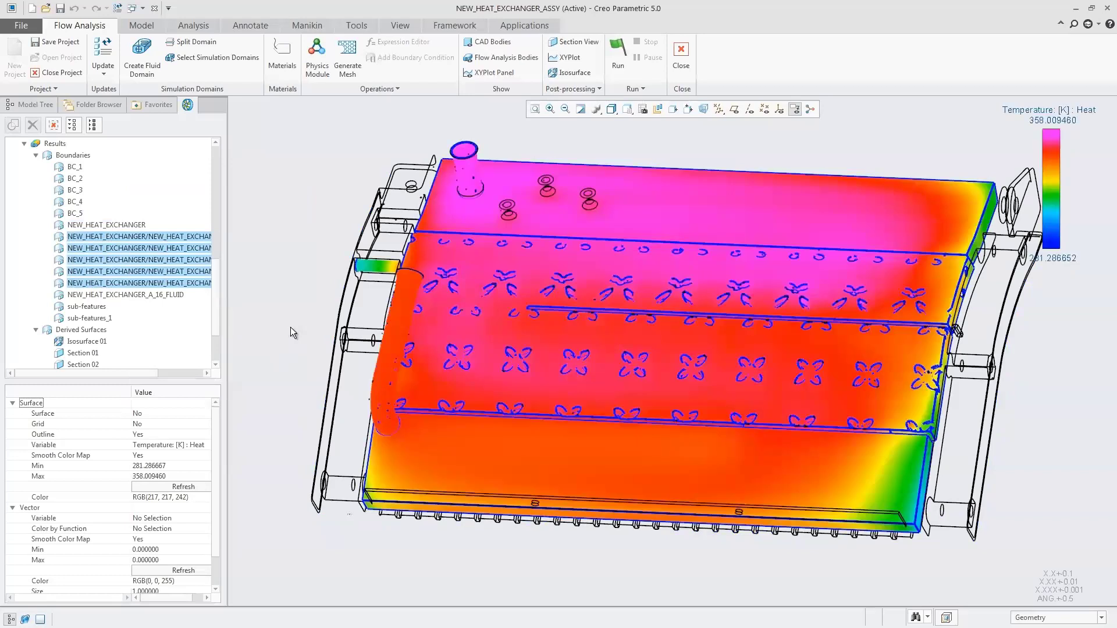